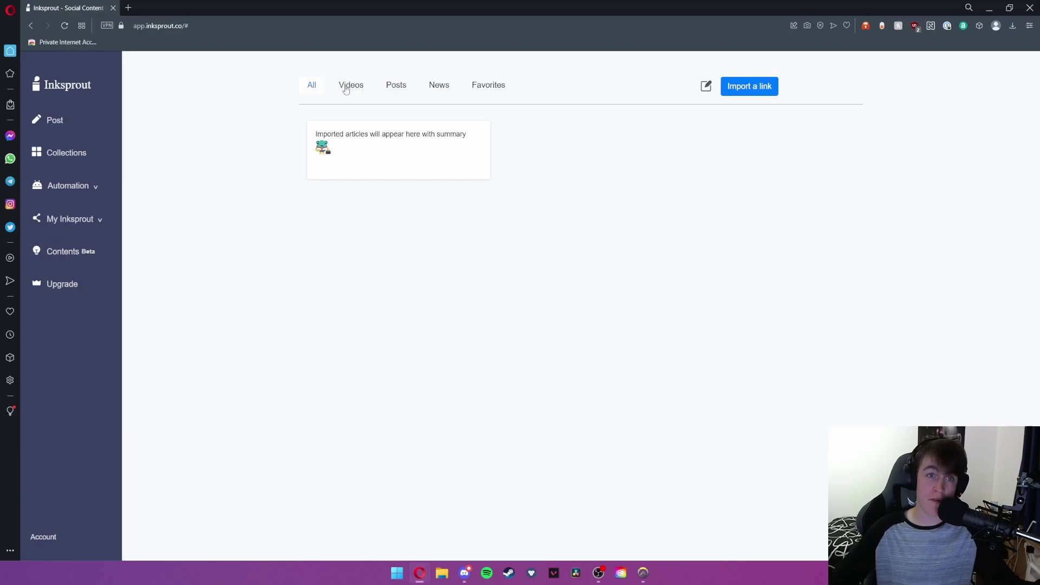
- Look through the Videos, Posts and News tabs, then return to the imported articles list
click(368, 90)
click(396, 89)
click(439, 89)
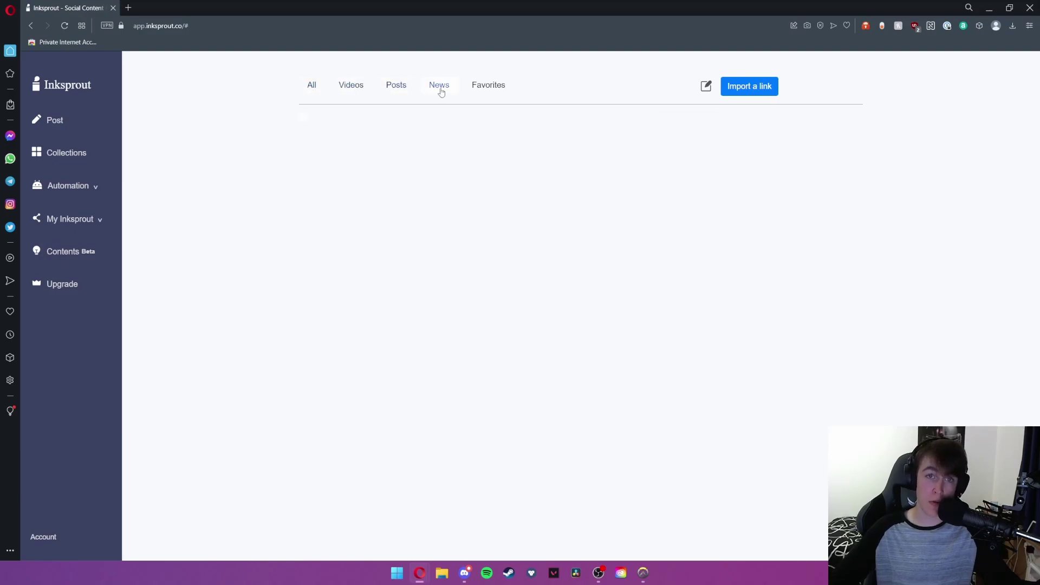
click(503, 89)
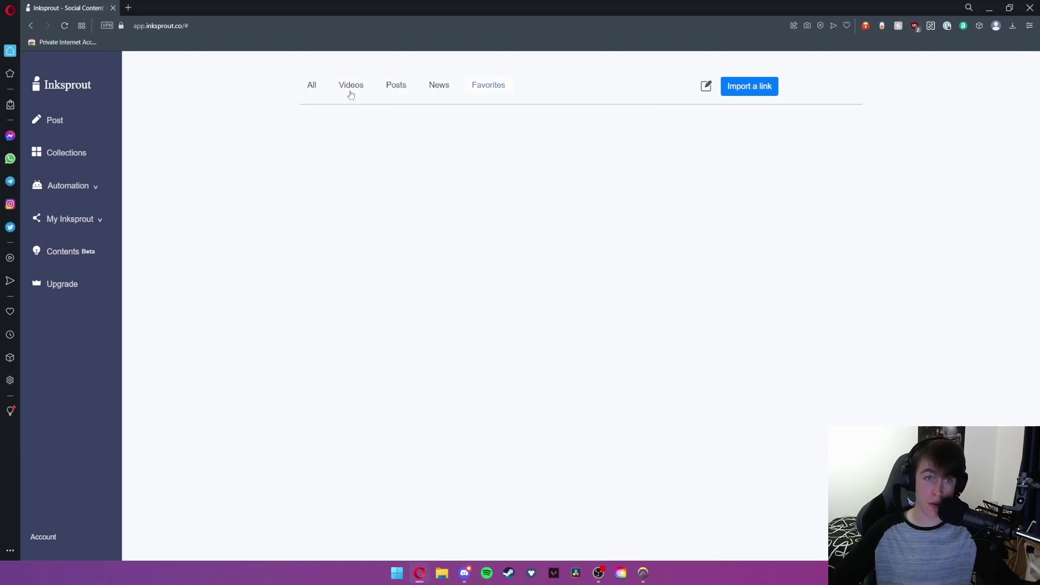
- Import the BBC 'wonder pup' article from its link and set audience occupation to social media manager
click(753, 88)
text(https://www.bbc.co.uk/news/uk-england-bristol-63142767)
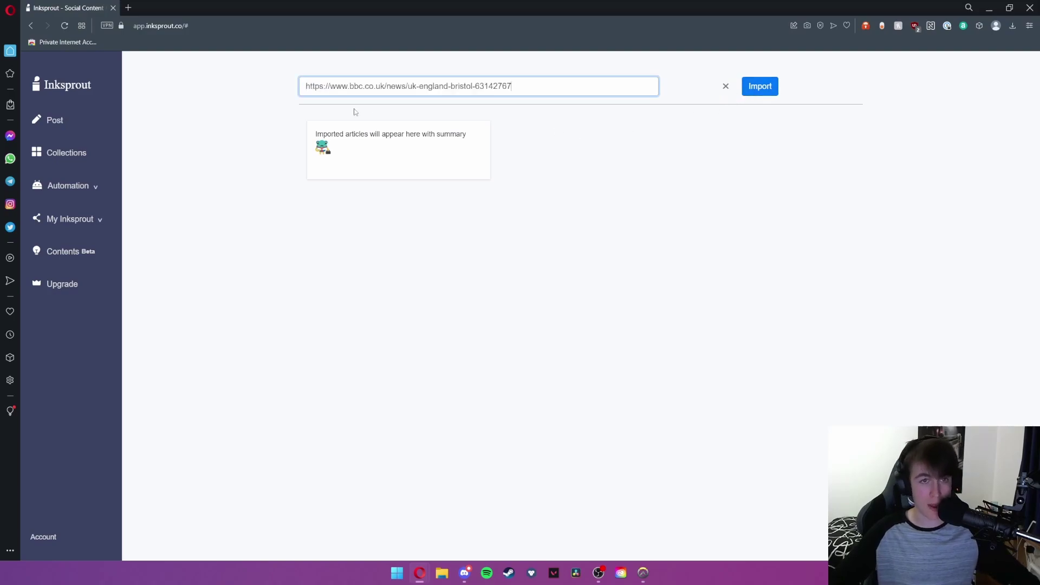
click(761, 87)
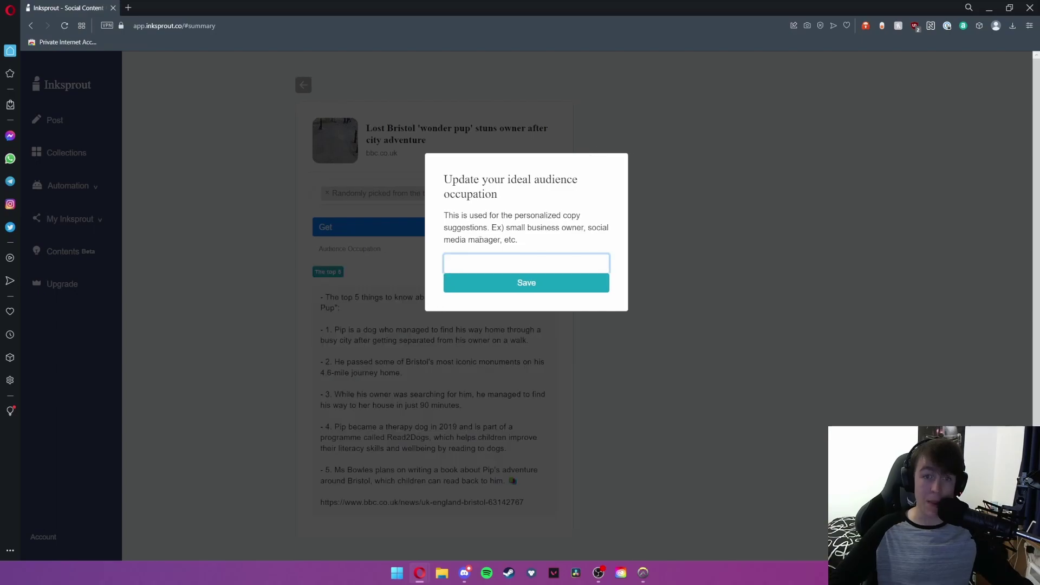
drag(587, 227, 499, 242)
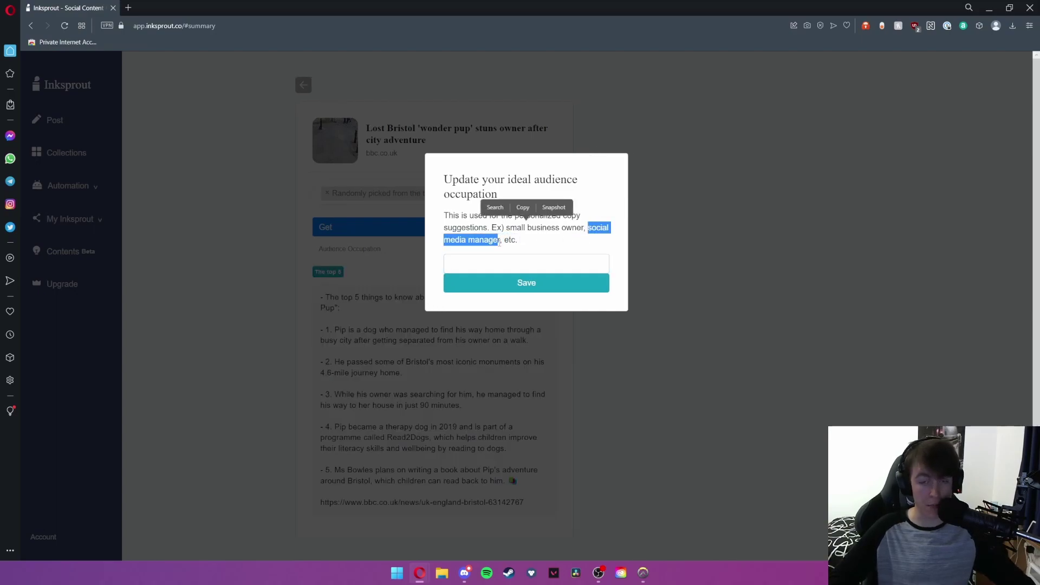
key(Escape)
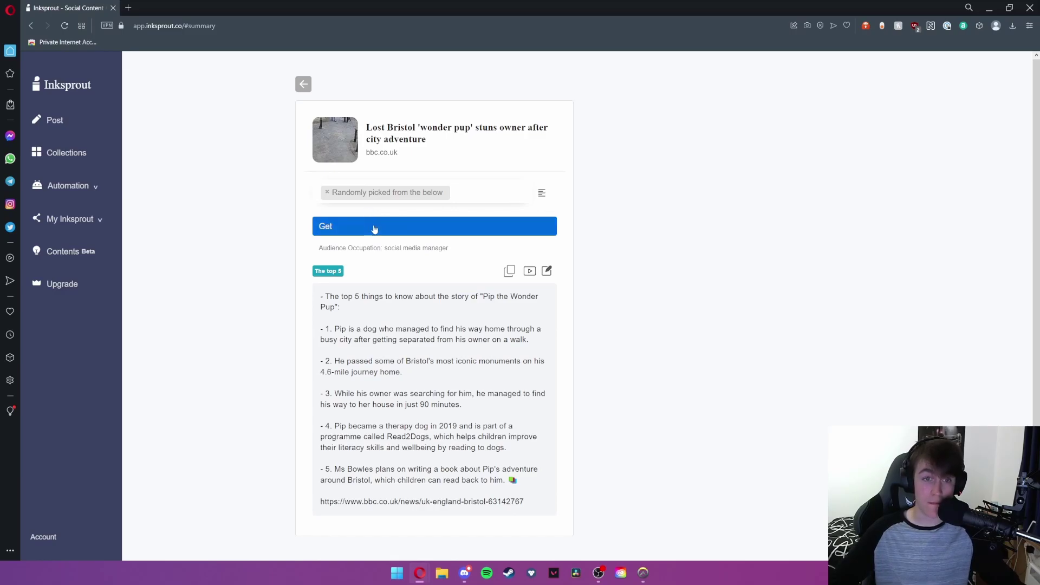
- Generate a second summary variation for the pup article and scroll through the result
click(374, 229)
scroll(374, 244, down, 7)
scroll(373, 254, up, 6)
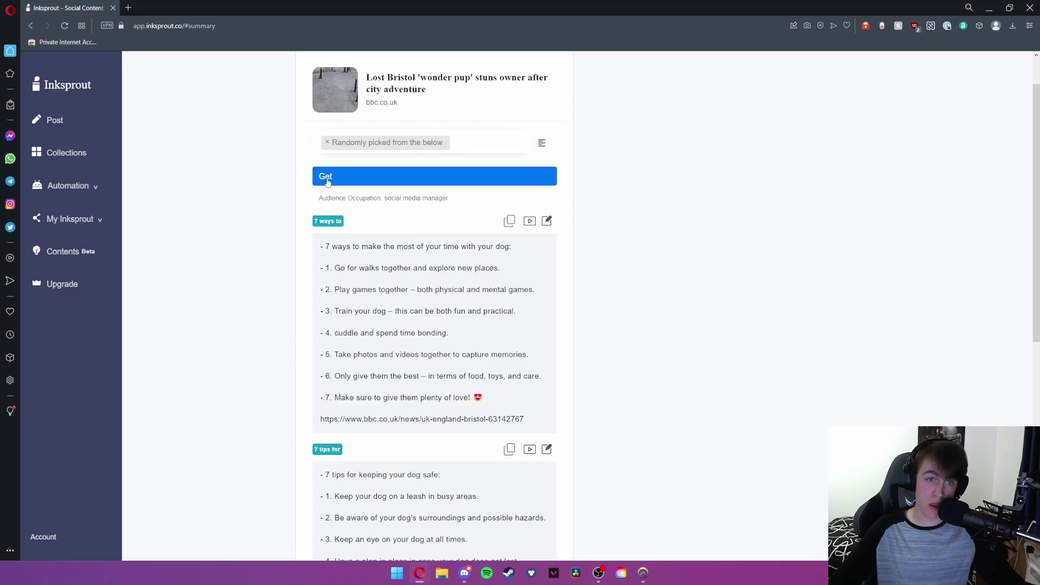
scroll(333, 260, down, 7)
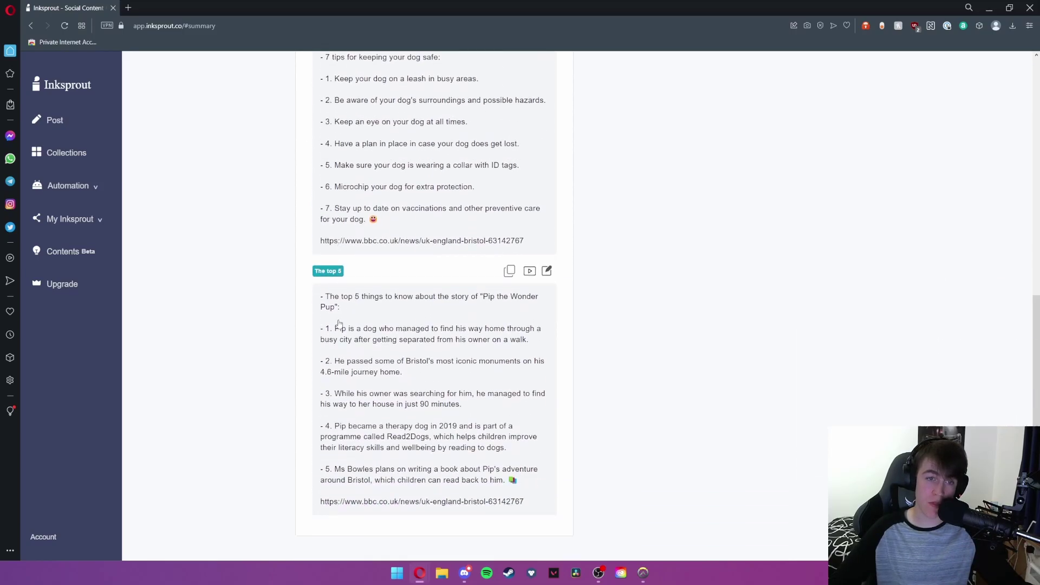
scroll(339, 324, up, 4)
scroll(342, 314, up, 4)
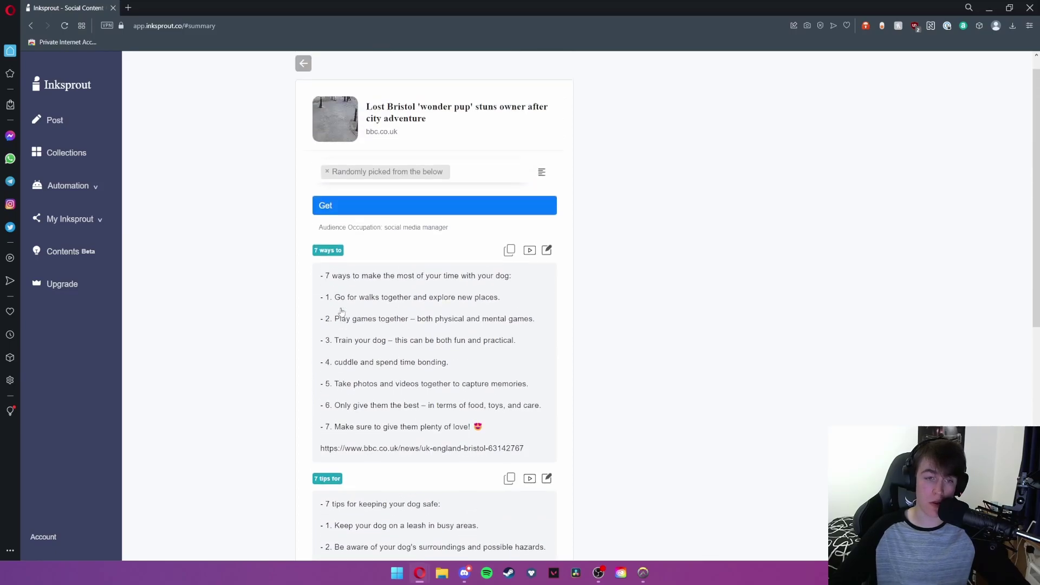
- Generate one more summary variation and review the new summary cards
click(331, 216)
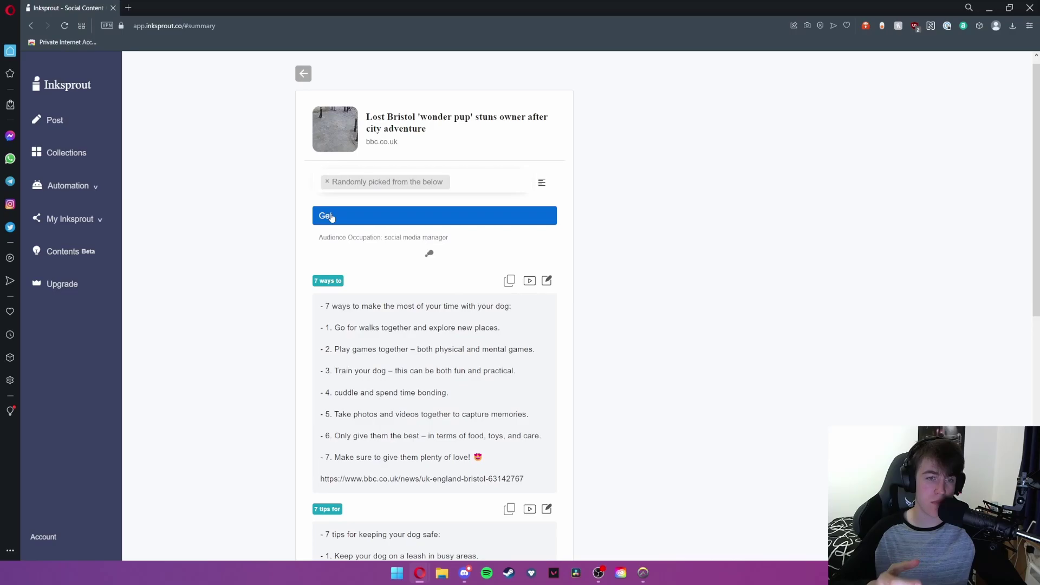
scroll(334, 333, down, 5)
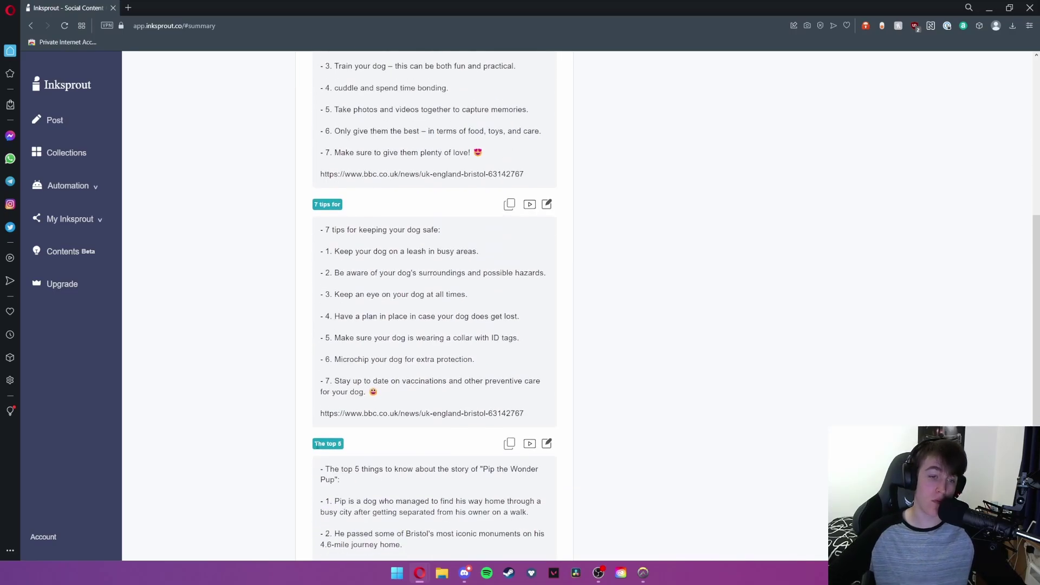
scroll(338, 443, down, 2)
scroll(476, 368, up, 4)
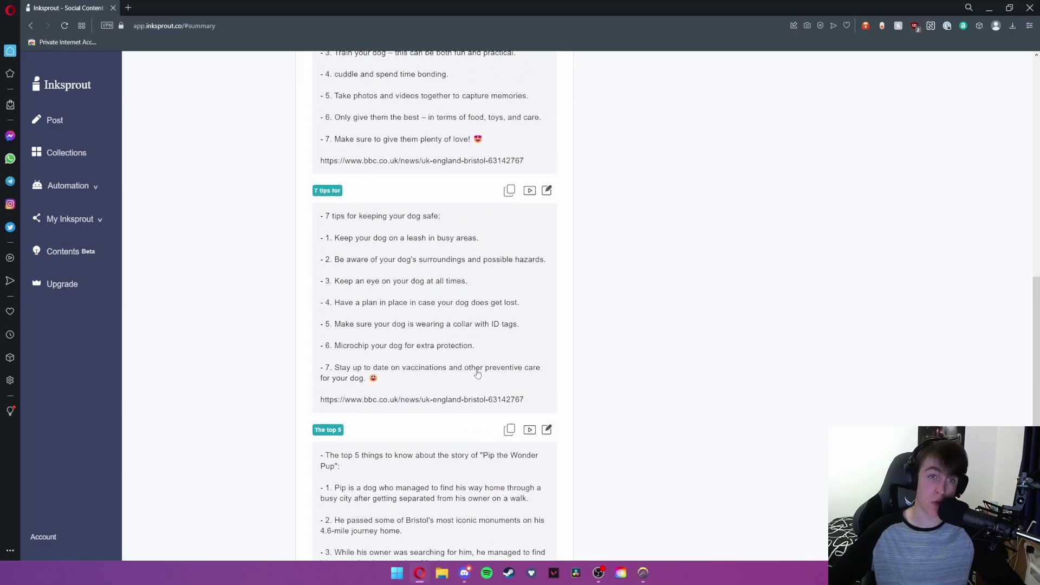
scroll(414, 334, up, 4)
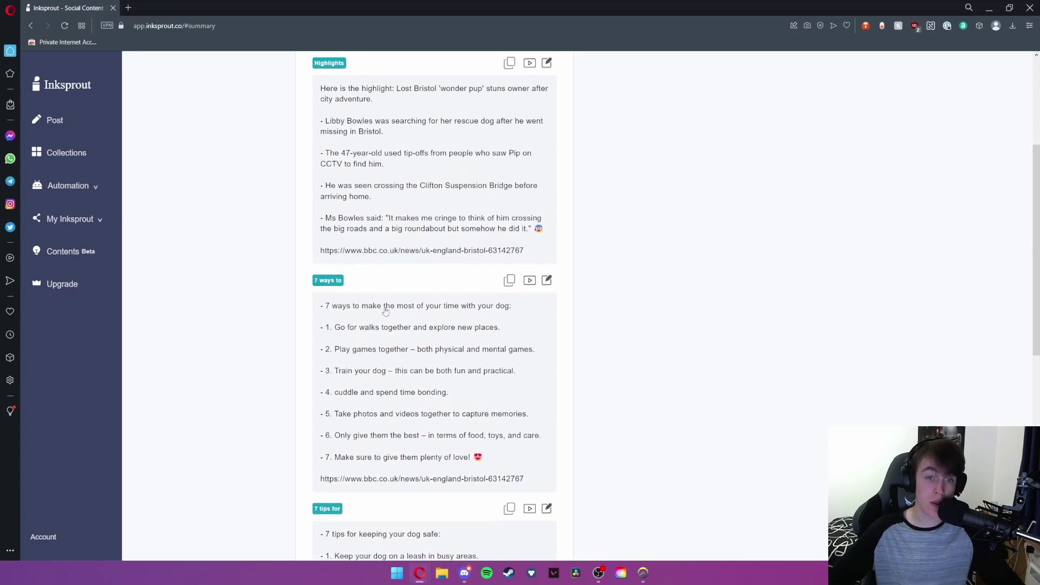
scroll(504, 316, up, 2)
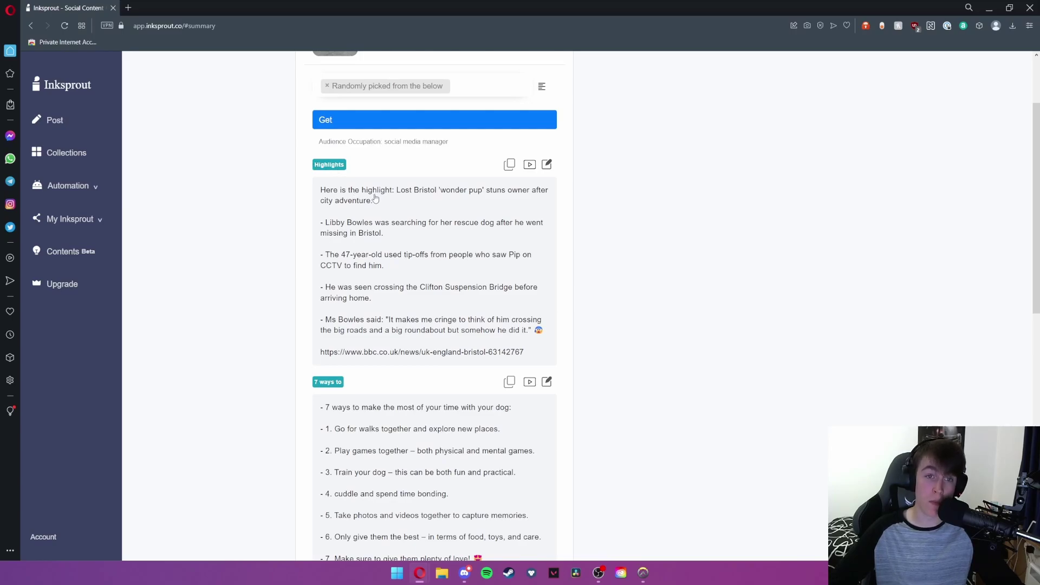
scroll(390, 199, up, 2)
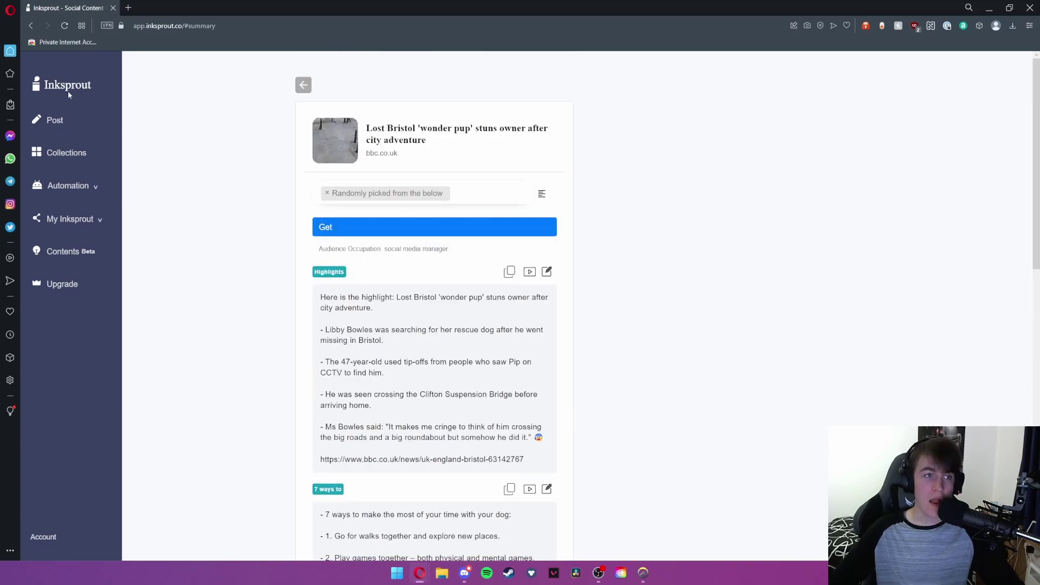
- Return to the home page and glance at the Videos and Posts lists
click(302, 85)
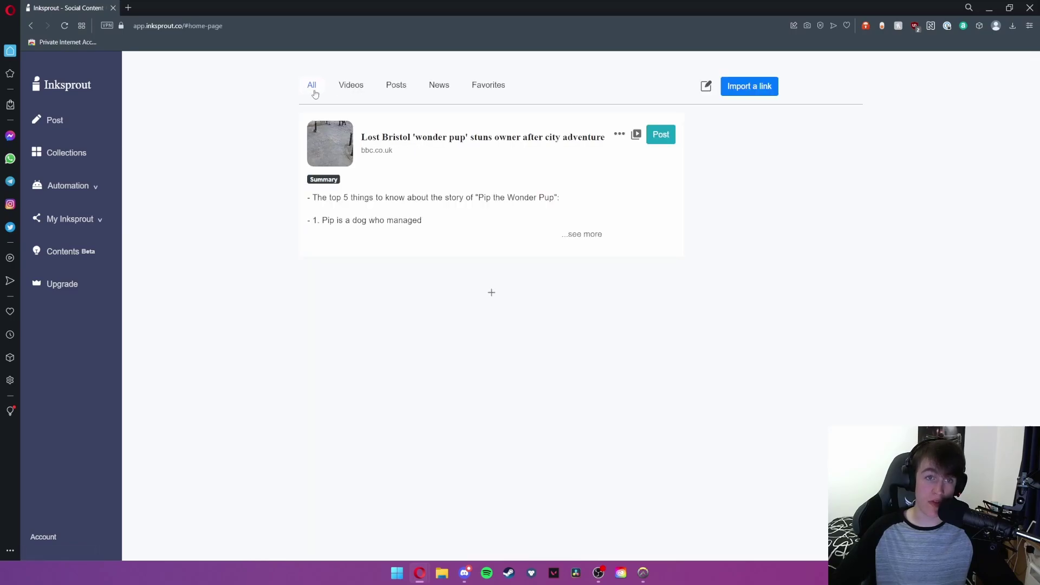
click(356, 88)
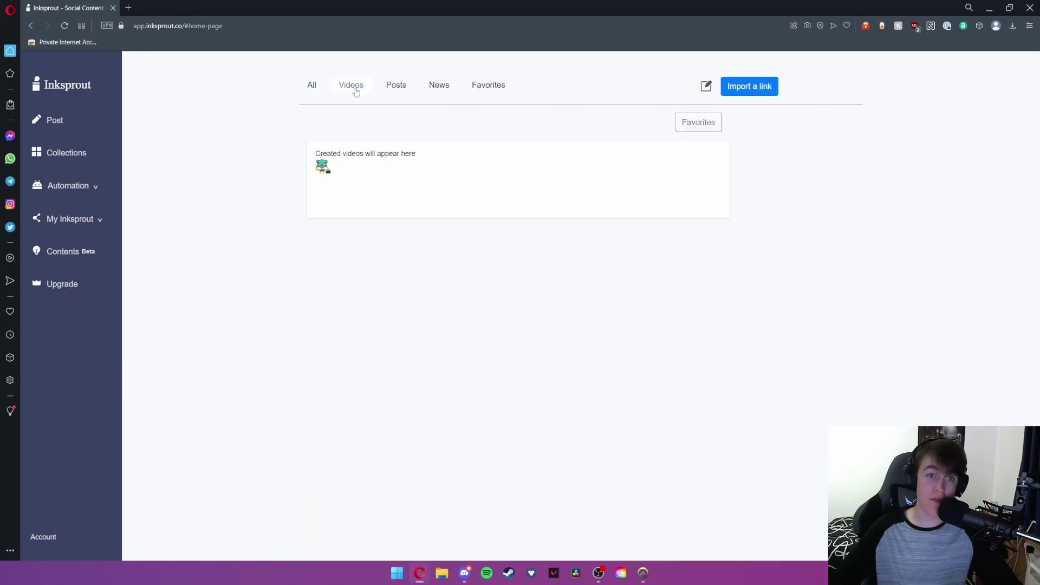
click(396, 94)
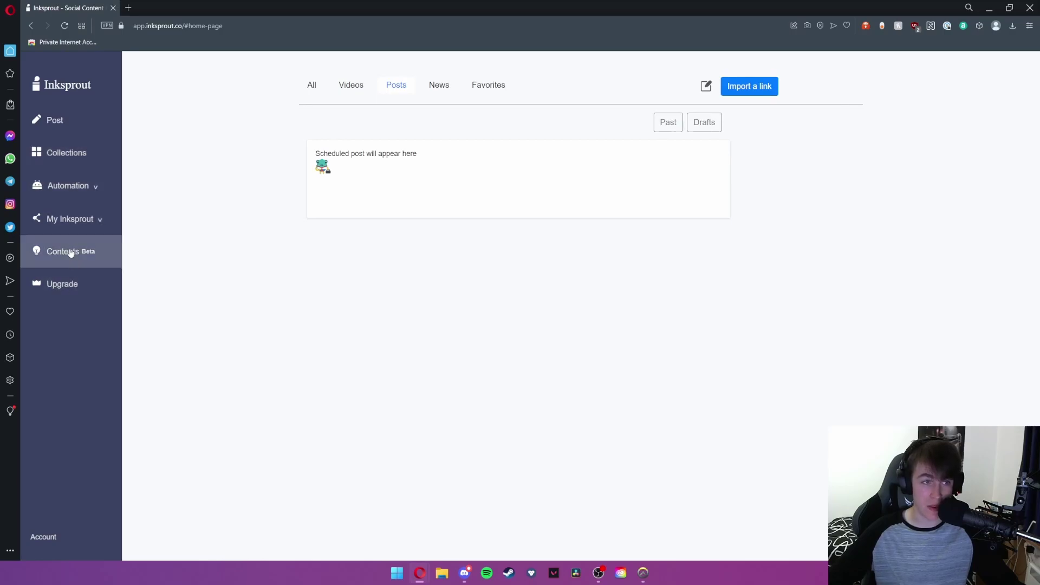
- Browse the News feed, opening and dismissing the podcast marketing article's options menu
click(439, 85)
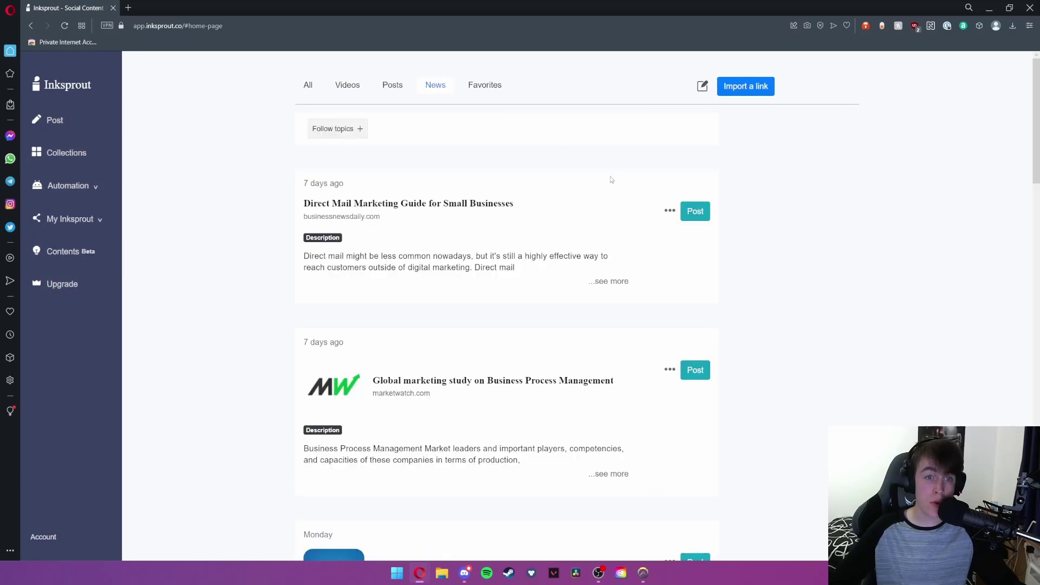
scroll(409, 177, down, 7)
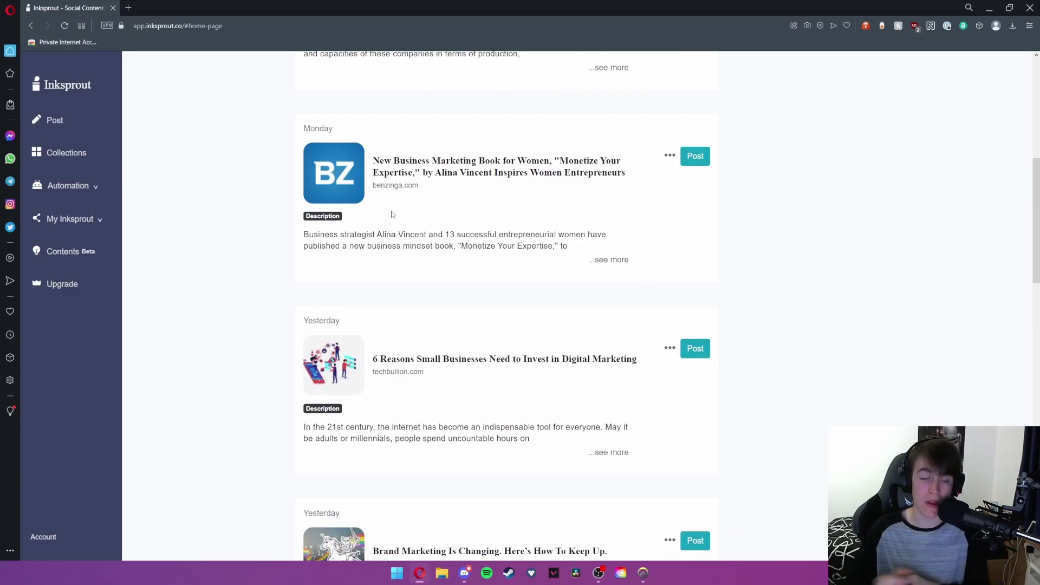
scroll(392, 215, down, 3)
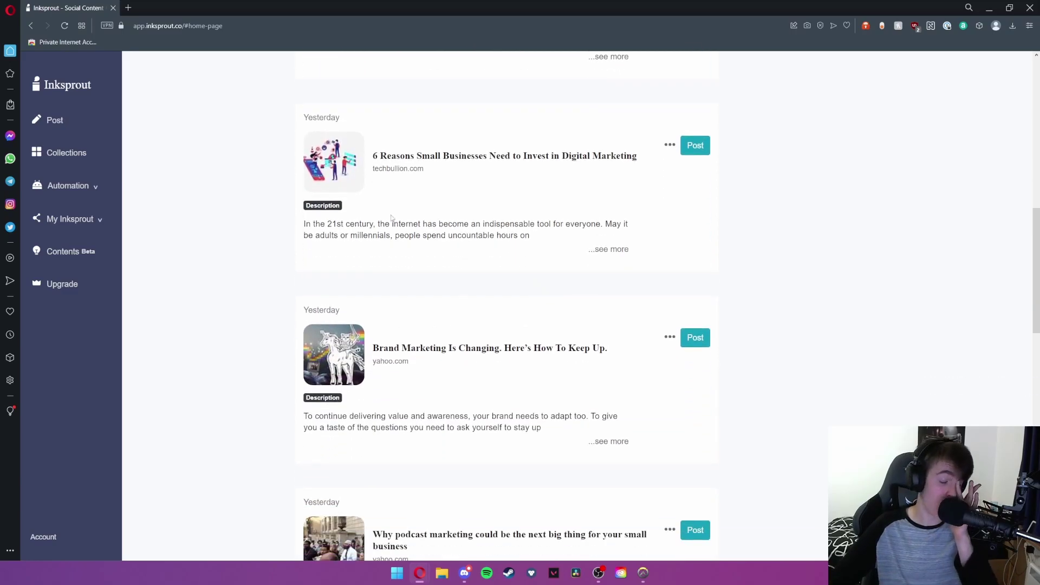
scroll(392, 217, down, 3)
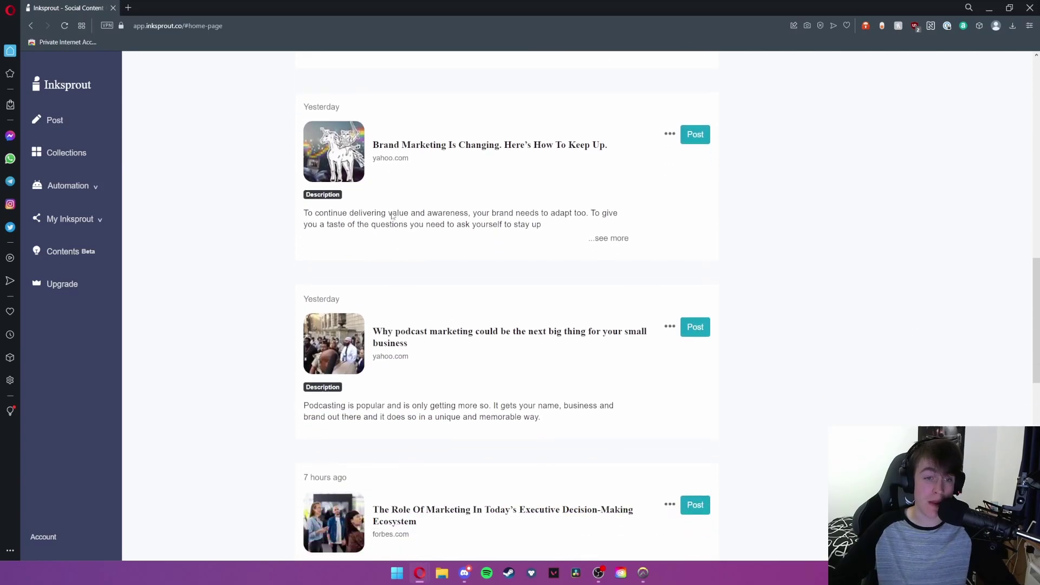
scroll(392, 215, down, 5)
scroll(591, 282, up, 4)
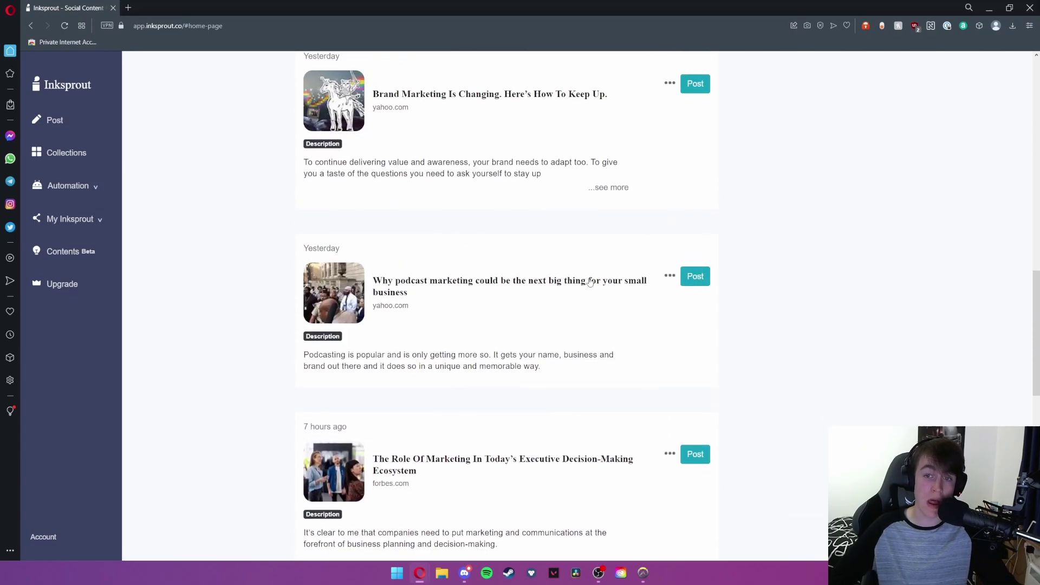
click(670, 276)
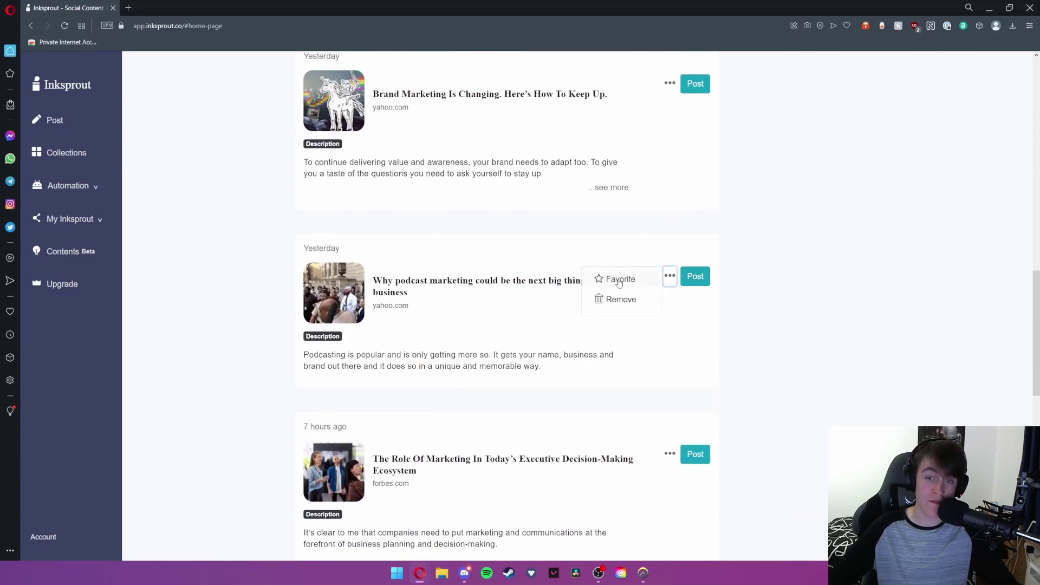
click(742, 231)
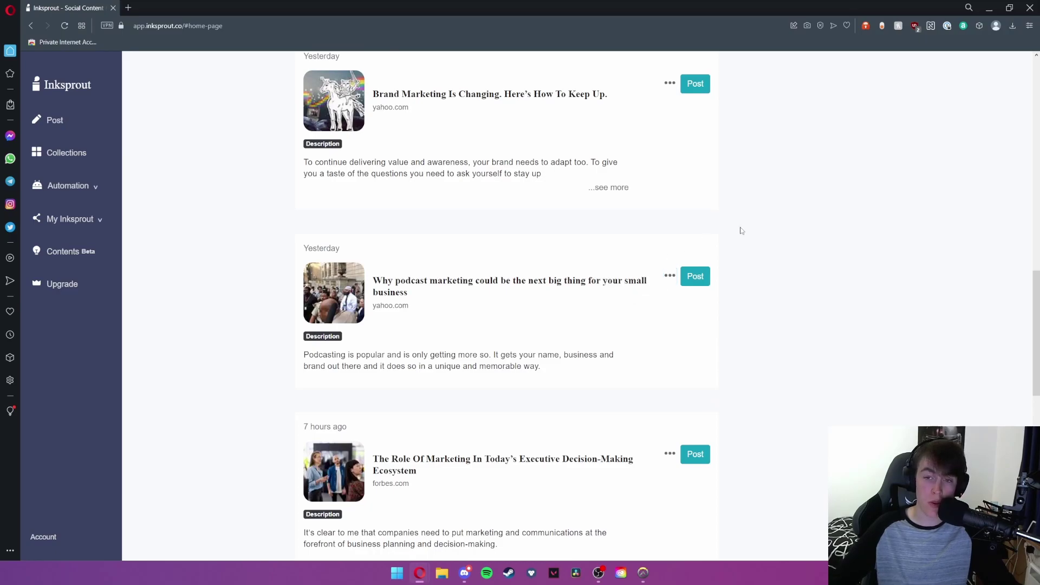
- Start a new social post and generate link-based suggestions from the pasted BBC article URL
click(695, 277)
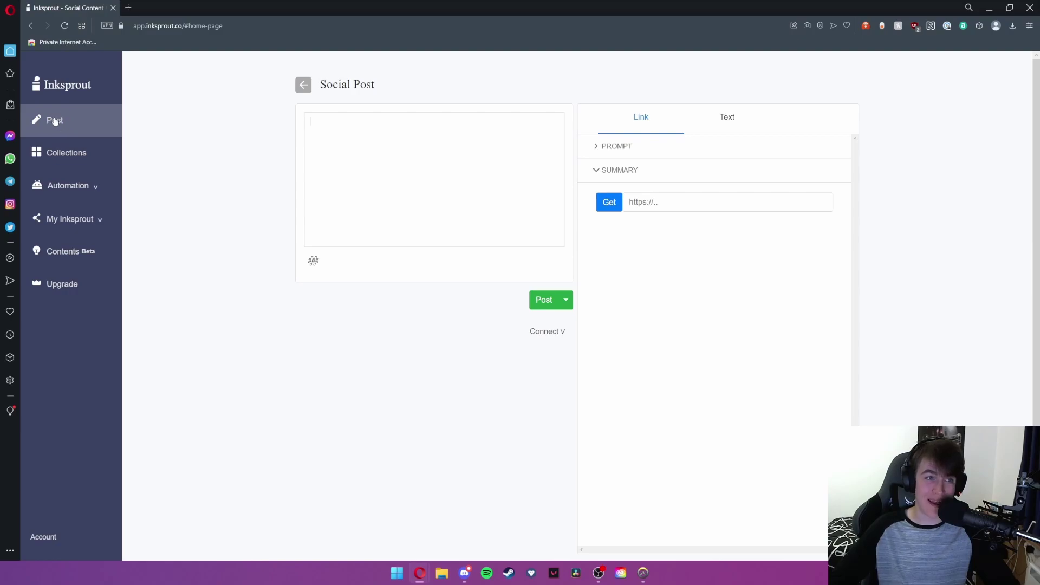
drag(320, 84, 380, 87)
click(601, 146)
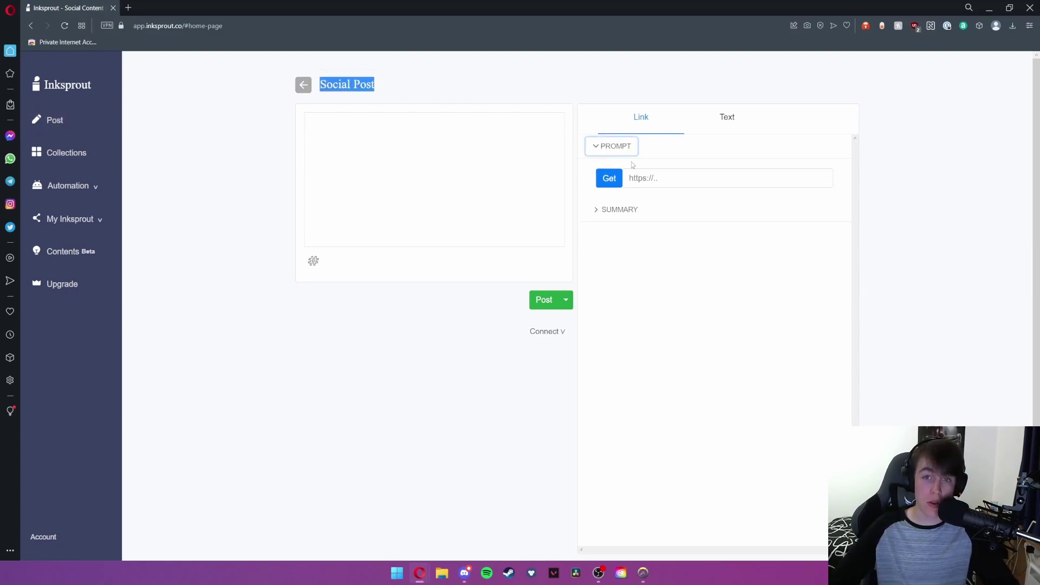
click(616, 215)
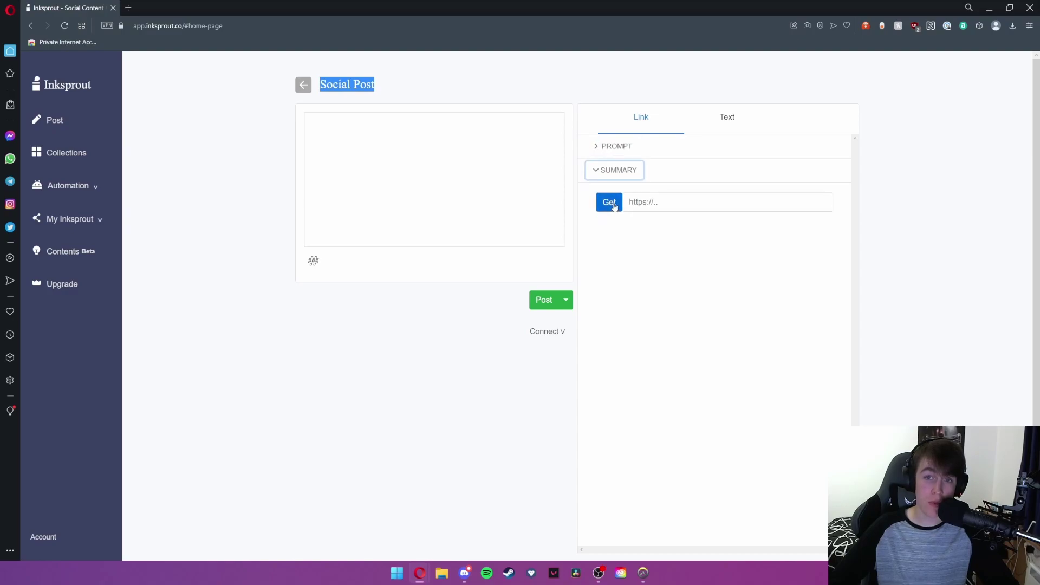
click(718, 120)
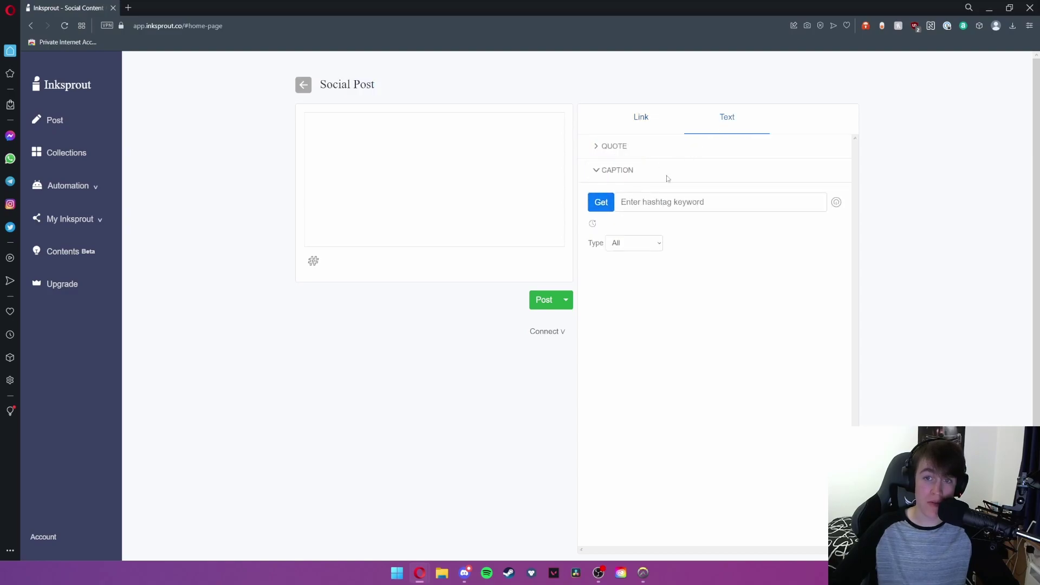
click(639, 127)
click(618, 146)
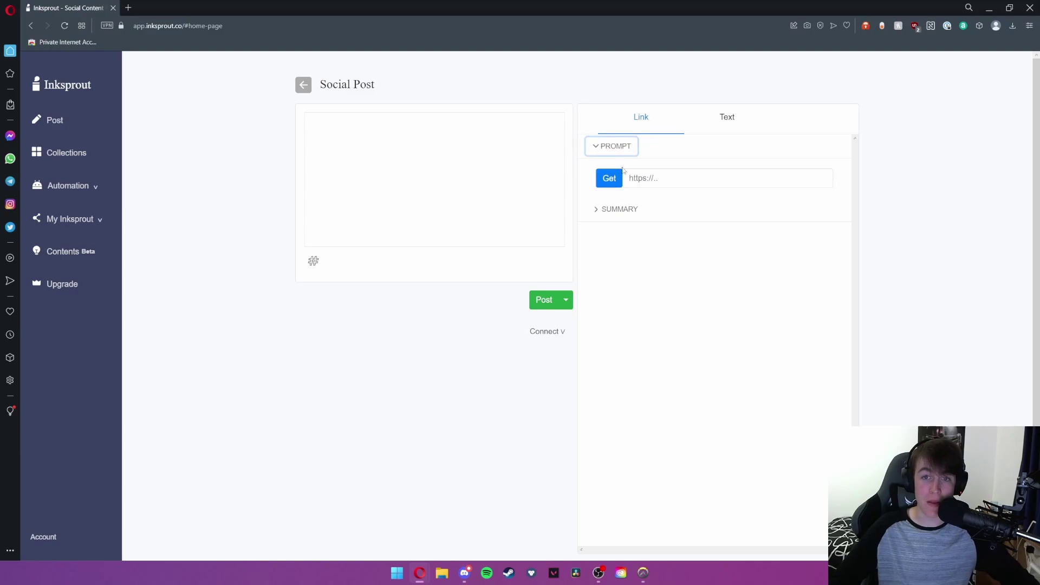
click(628, 179)
text(https://www.bbc.co.uk/news/uk-england-bristol-63142767)
click(608, 182)
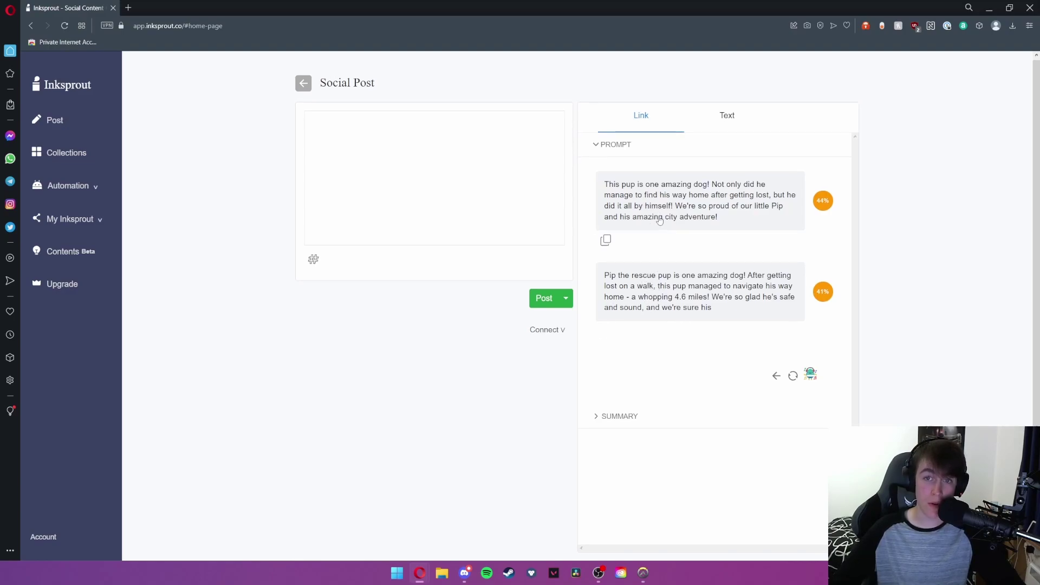
- Put the BBC link in the post and paste the first AI caption above it
click(314, 113)
text(https://www.bbc.co.uk/news/uk-england-bristol-63142767)
drag(309, 121, 524, 121)
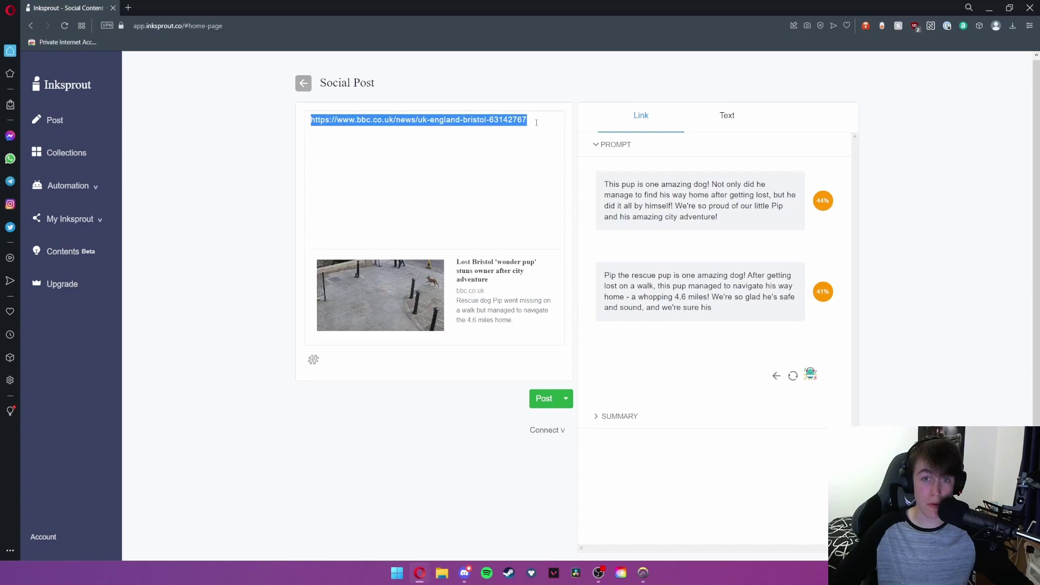
mouse_move(735, 225)
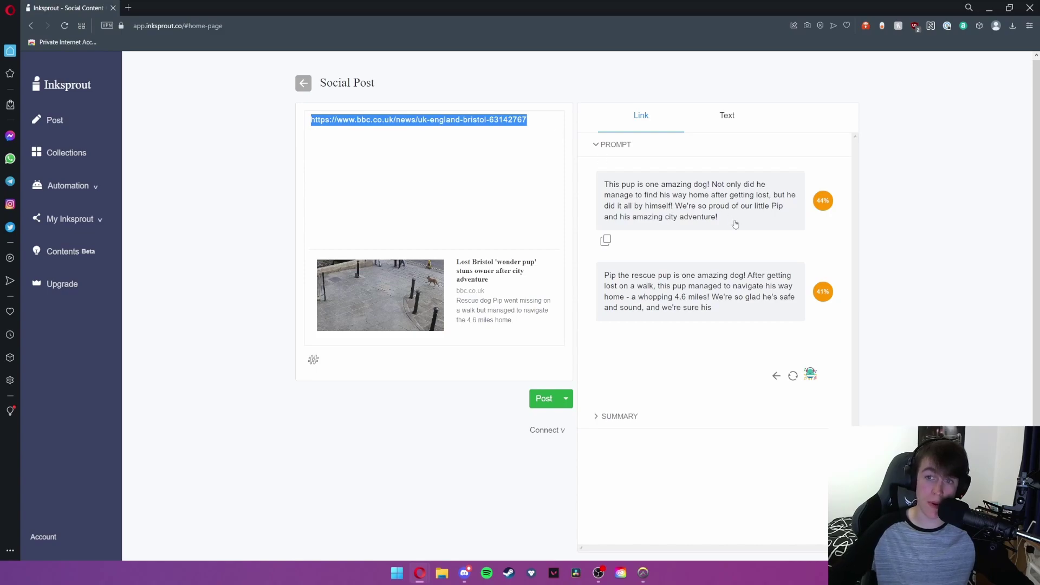
click(605, 241)
click(511, 126)
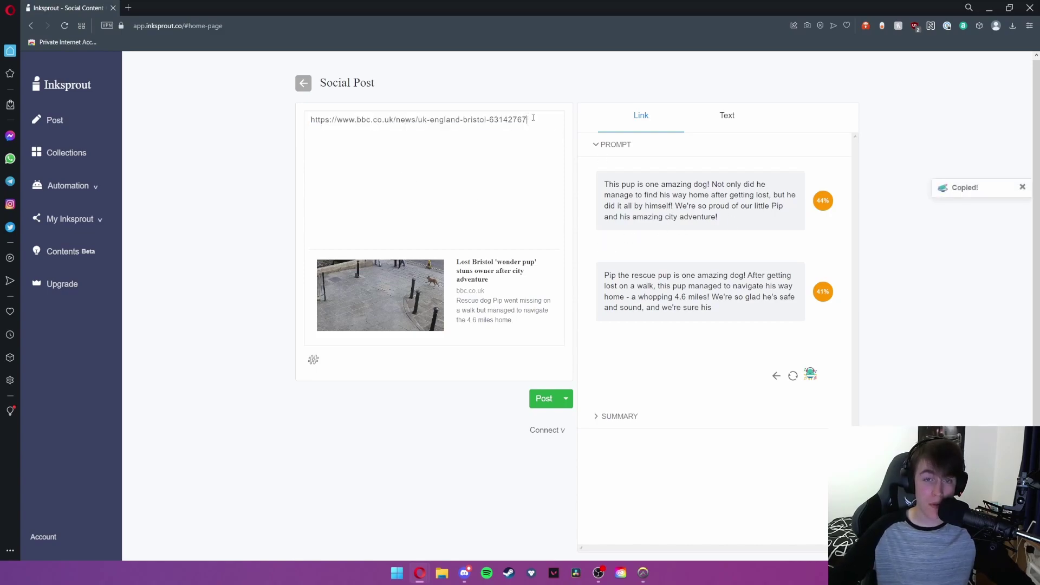
key(Return)
key(Return)
key(Return)
key(Up)
key(Up)
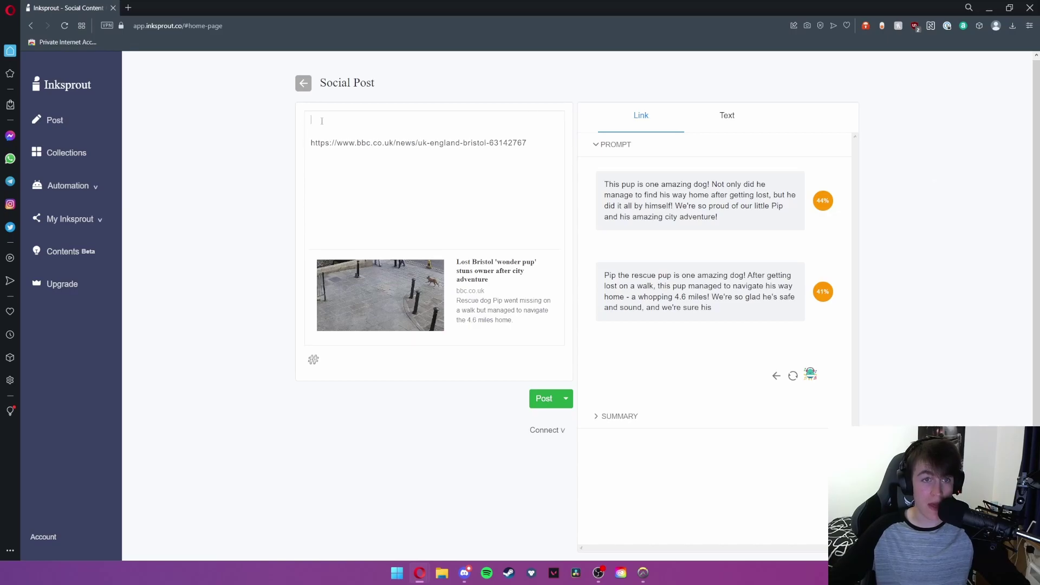
key(ctrl+v)
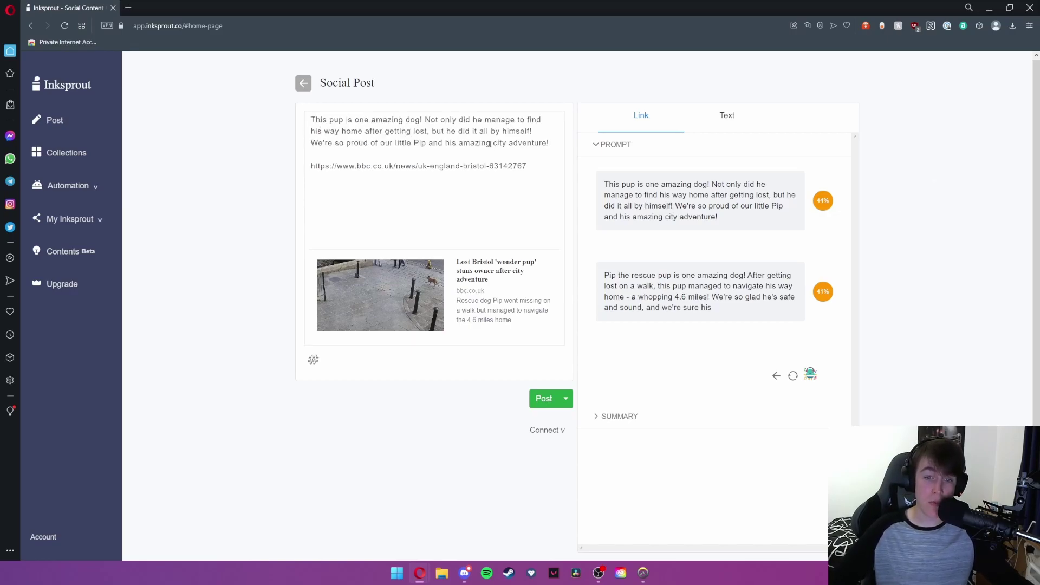
- Check the connected social accounts and the post's scheduling options, closing both without changes
click(547, 431)
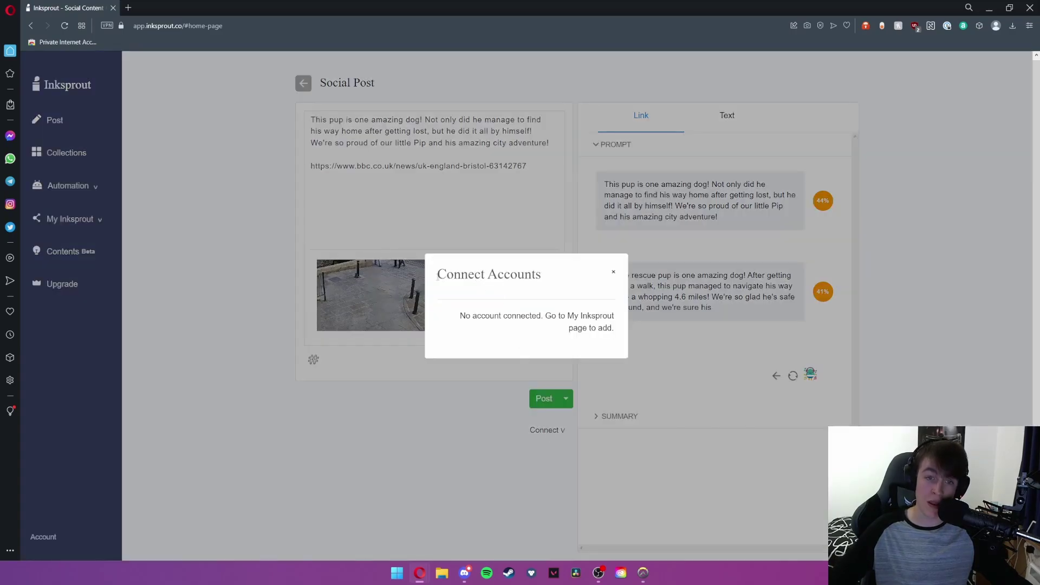
drag(438, 276, 541, 278)
click(588, 358)
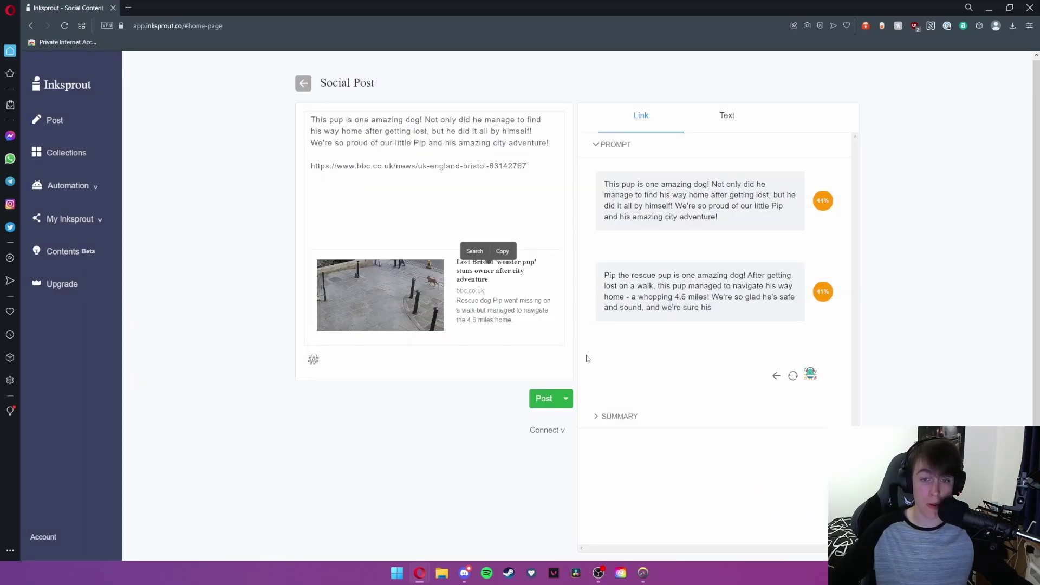
click(566, 398)
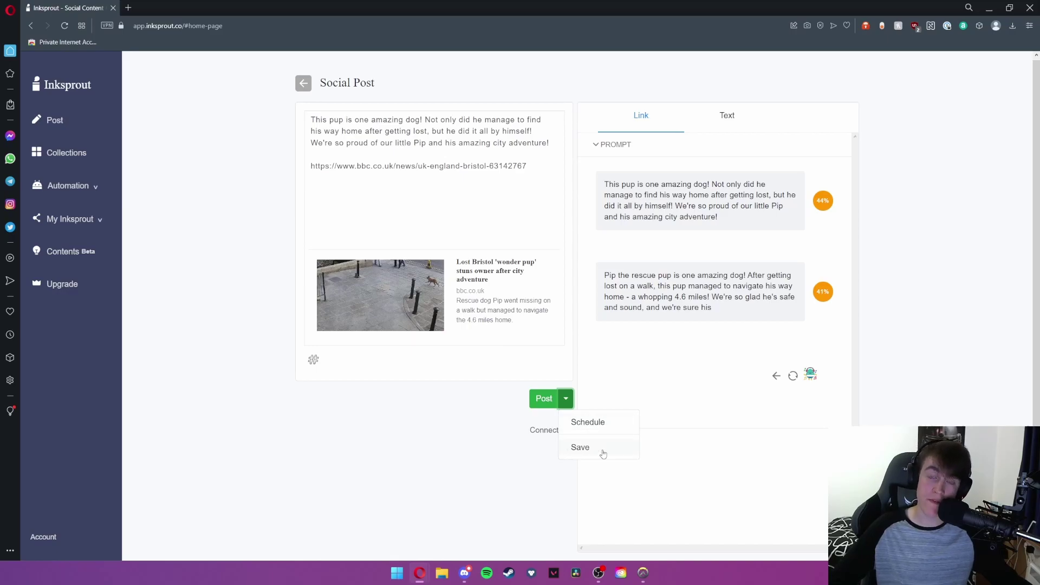
click(497, 416)
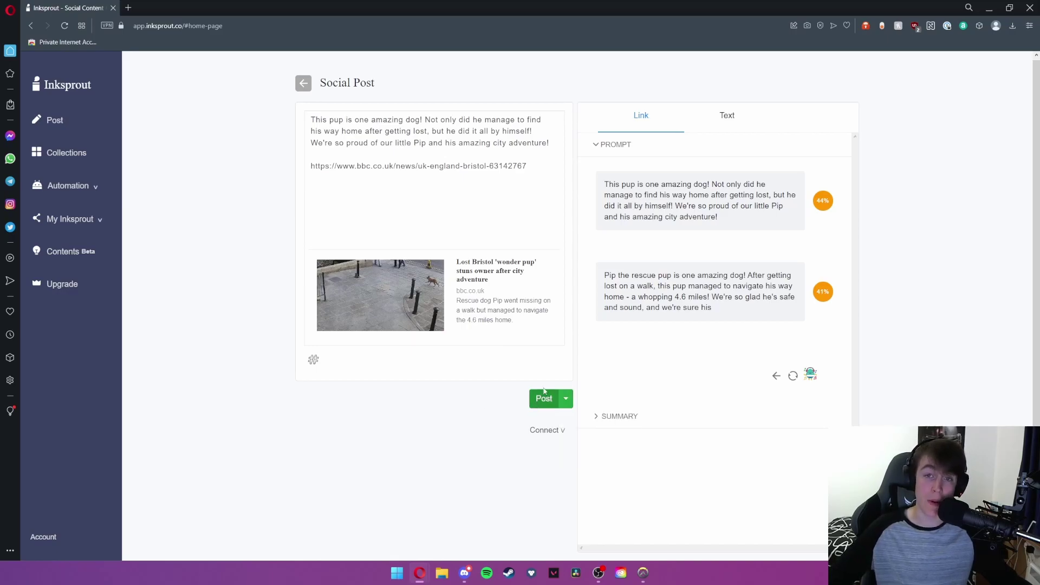
- Insert the article's five-point Pip the Wonder Pup summary into the post below the caption
click(619, 416)
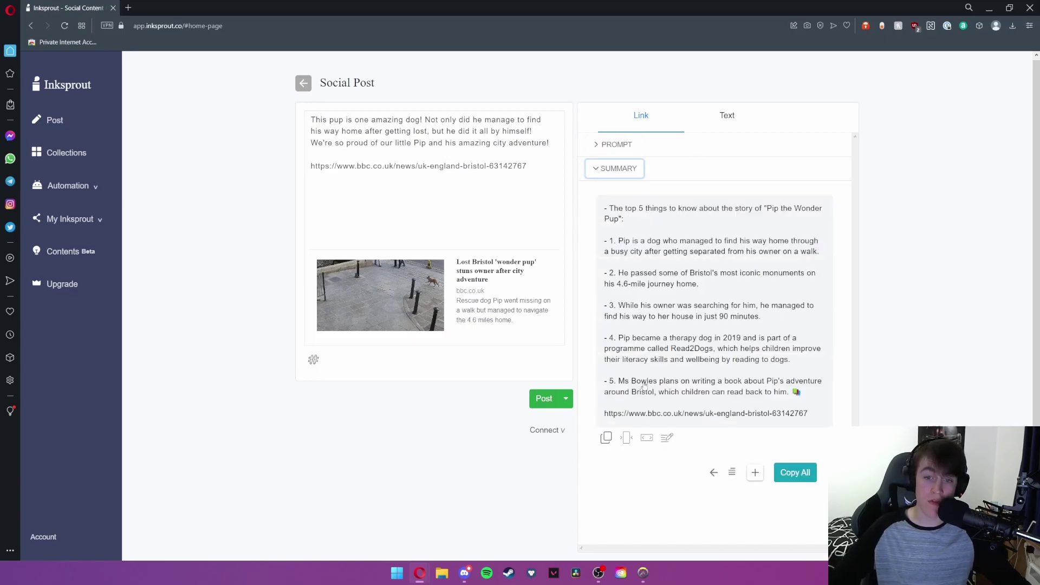
click(643, 215)
scroll(435, 181, up, 5)
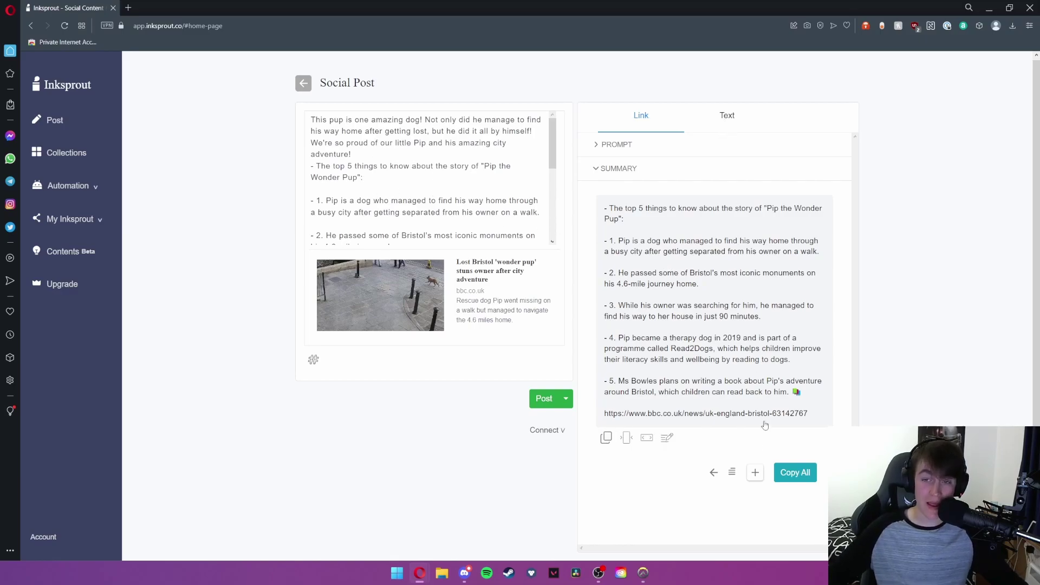
- Switch to Text suggestions, scroll through the QUOTE library, then collapse QUOTE
click(727, 128)
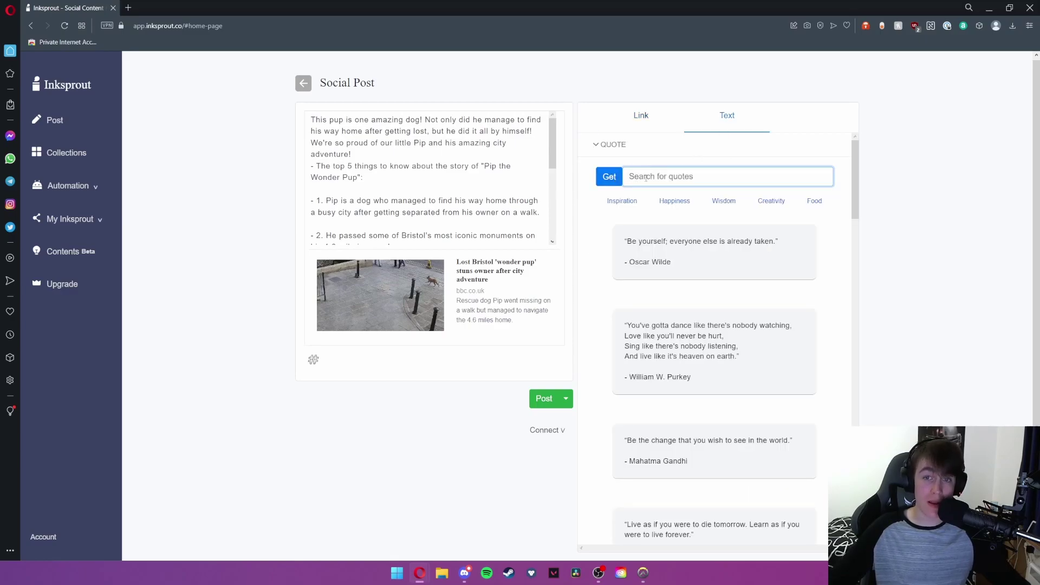
scroll(670, 257, down, 2)
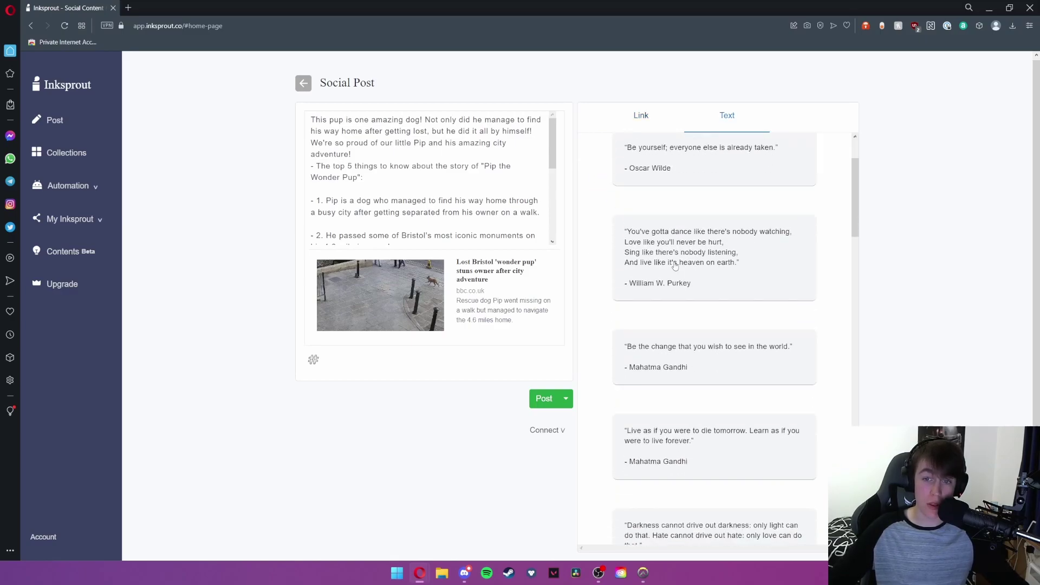
scroll(671, 257, down, 6)
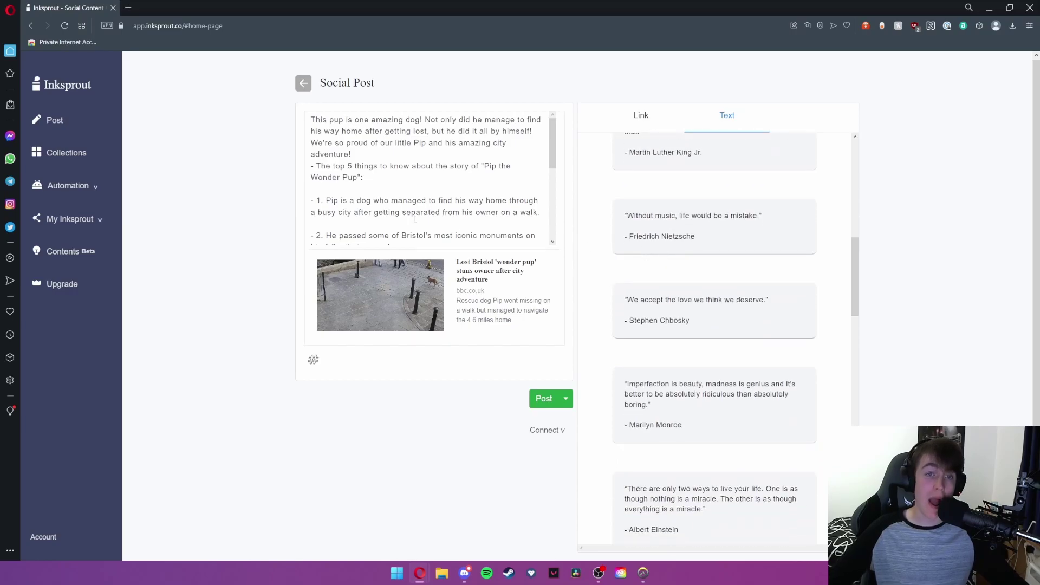
scroll(675, 265, up, 8)
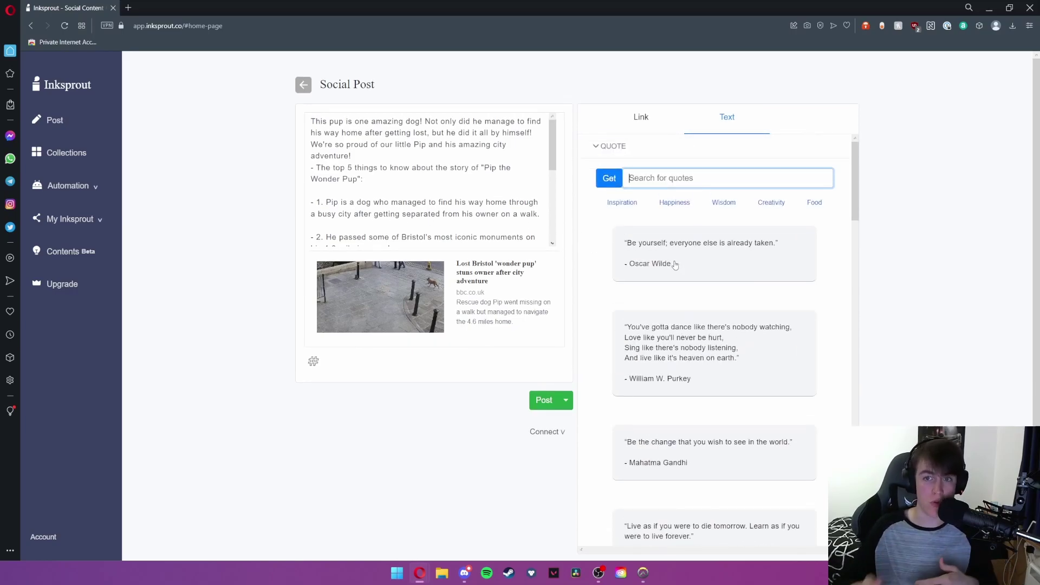
click(610, 146)
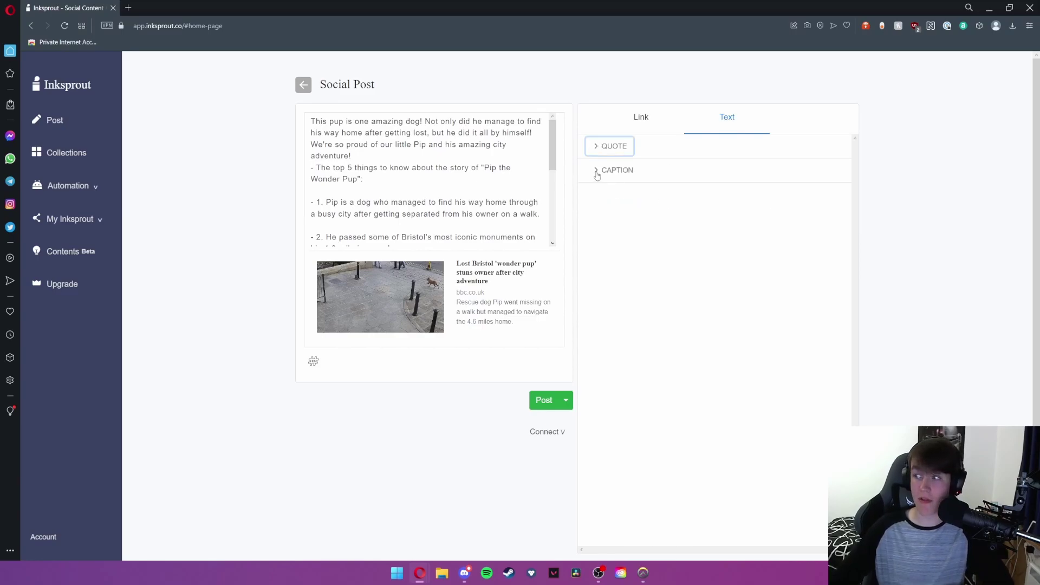
- Expand CAPTION to review hashtag suggestions like #bristol and #rescuedog, then return to the home feed
click(598, 172)
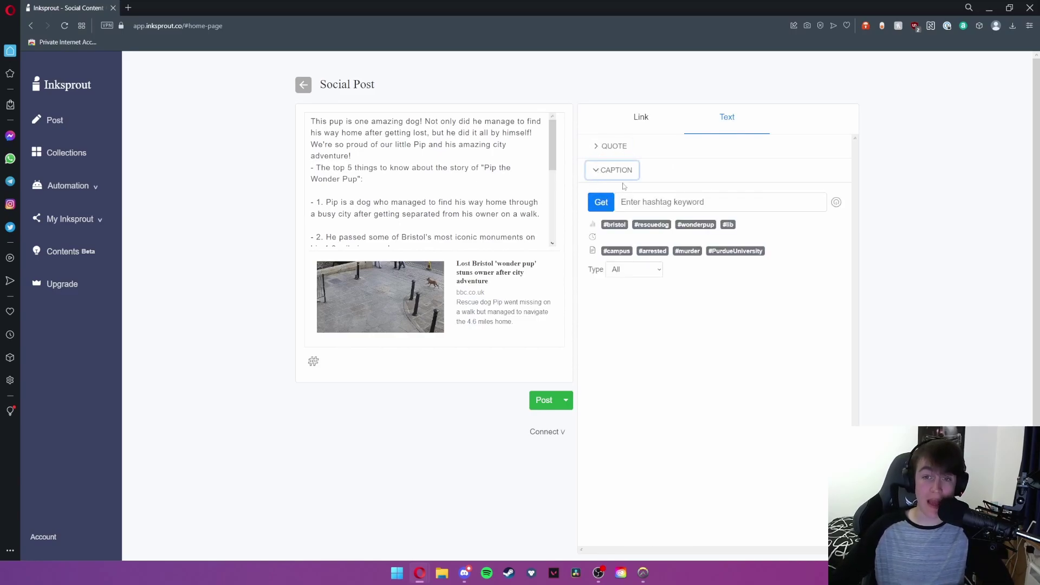
click(629, 204)
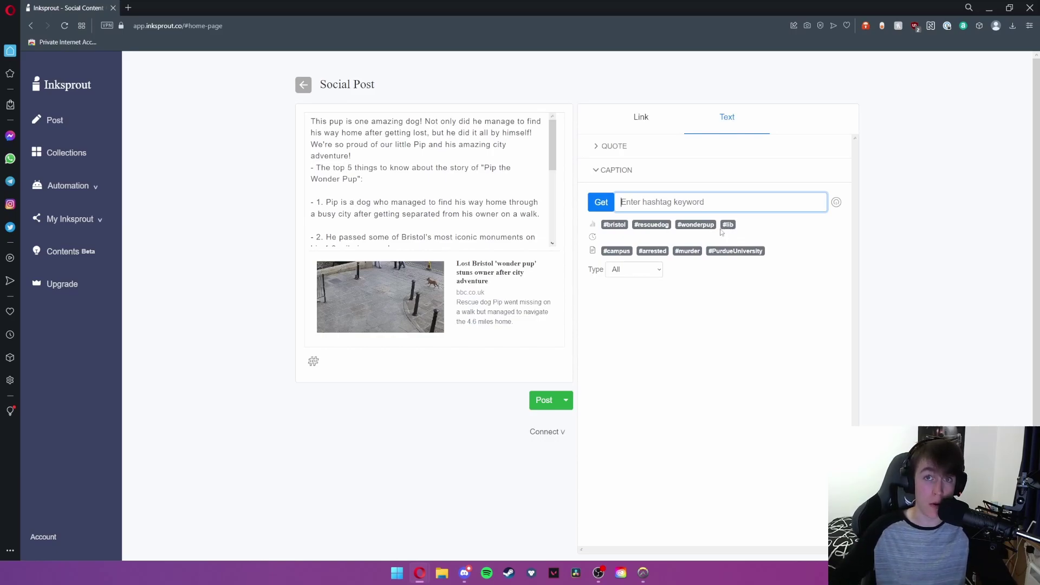
click(601, 202)
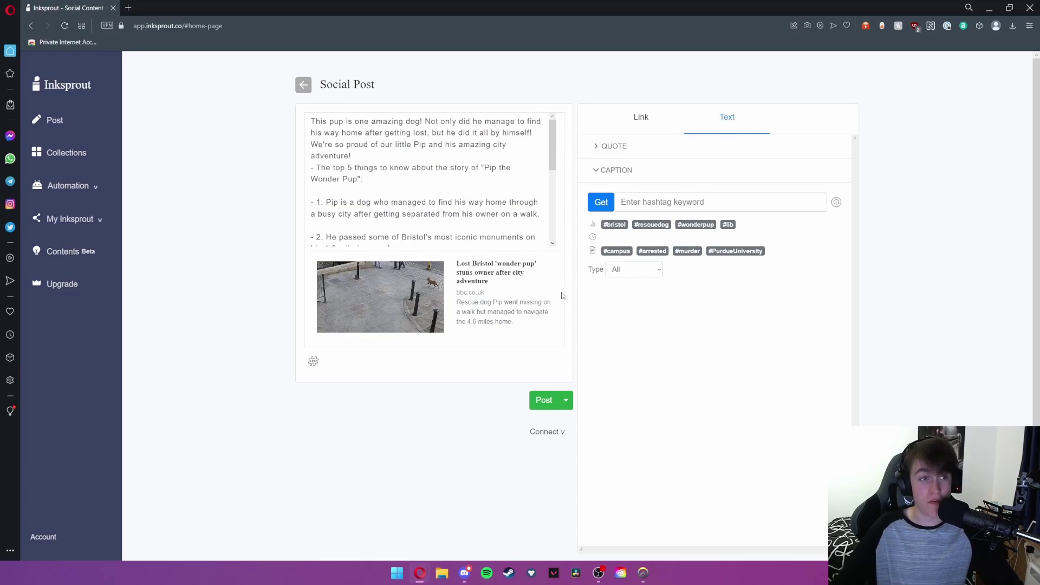
click(304, 85)
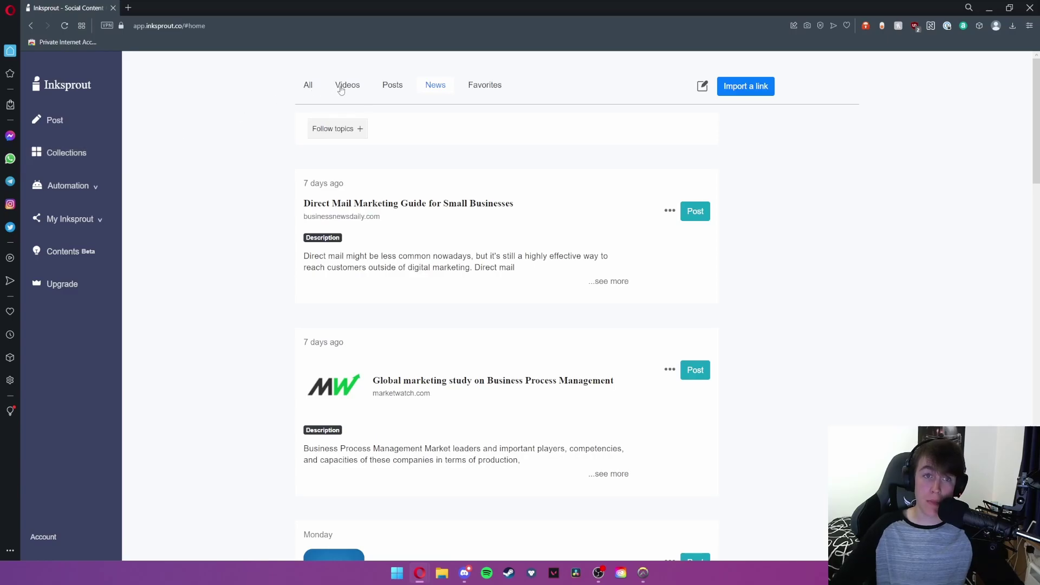
- Cycle through the All, Posts and News feeds, then briefly open a wonder pup post and back out
click(311, 89)
click(389, 87)
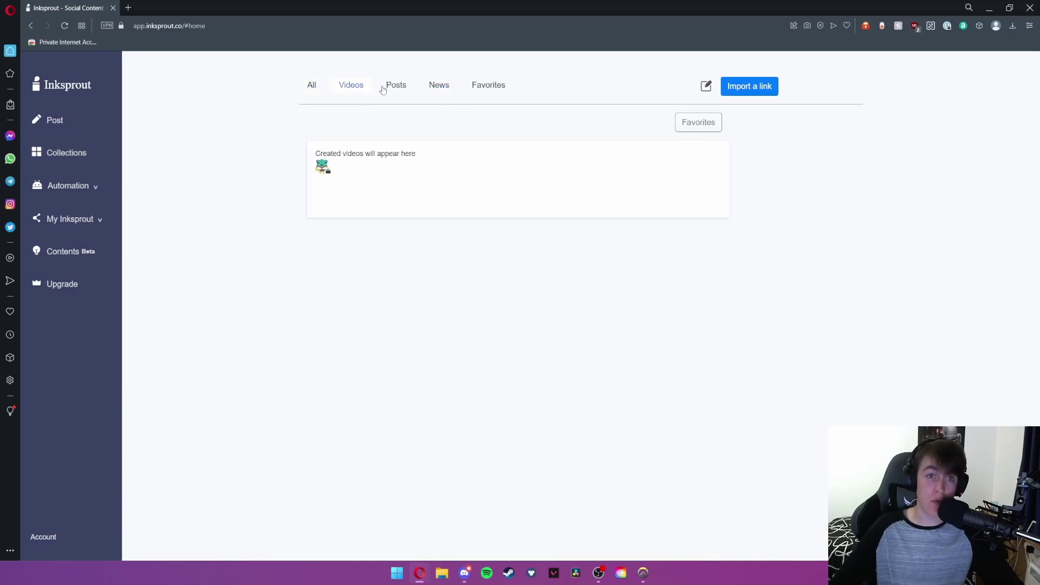
click(443, 88)
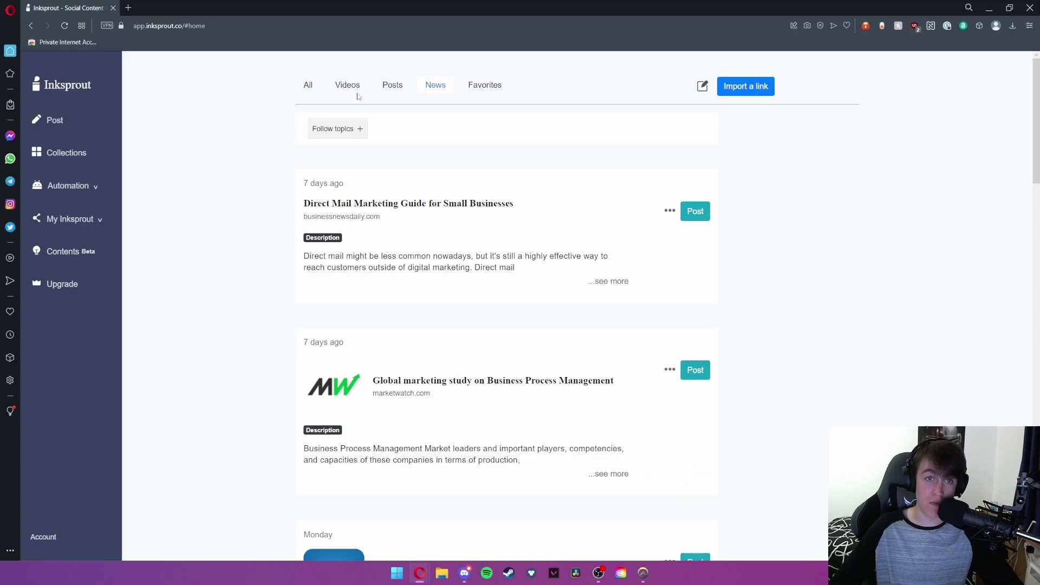
click(308, 86)
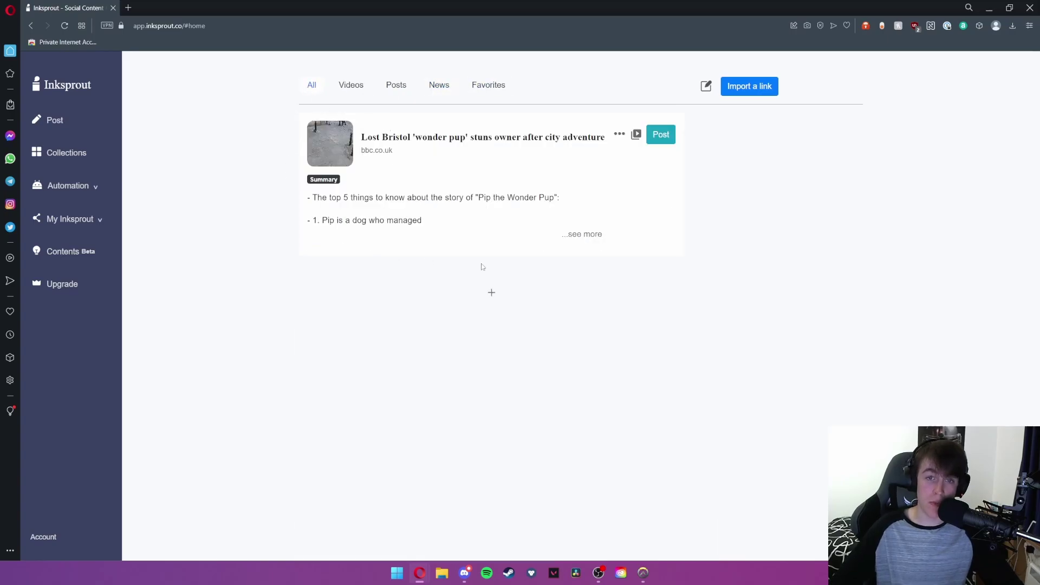
click(661, 135)
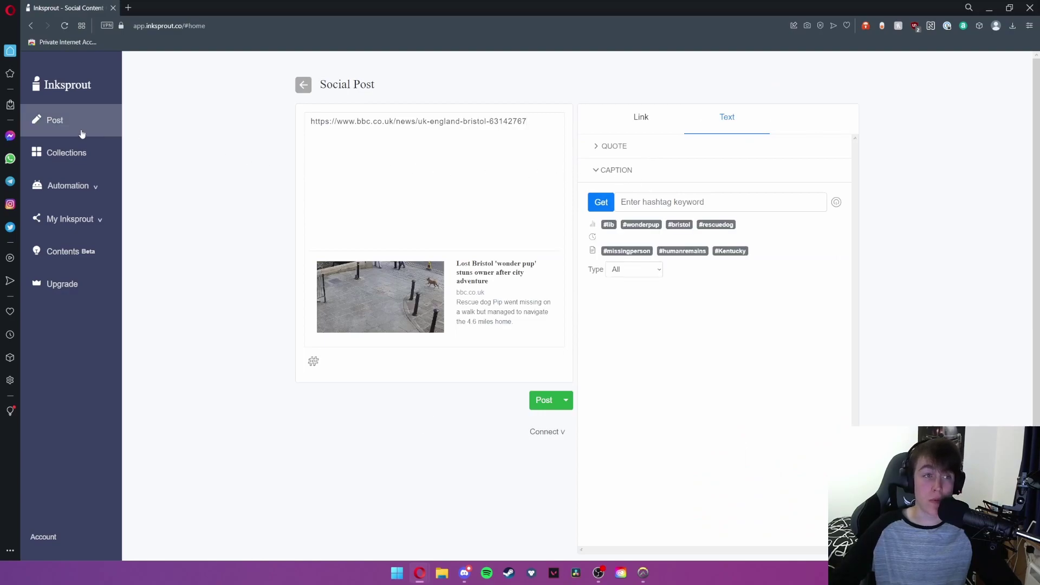
click(61, 122)
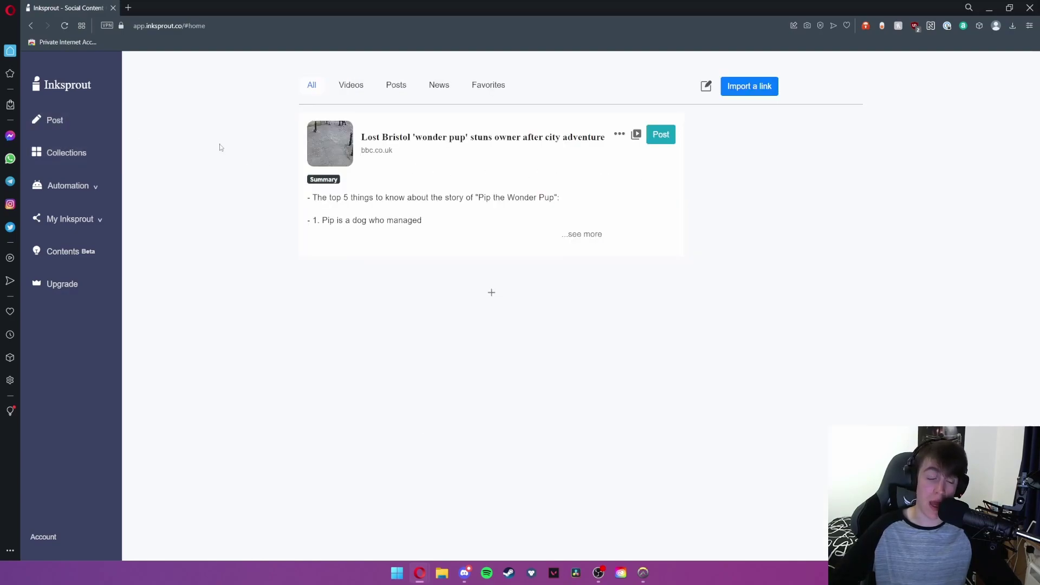
- Try summarizing the test sentence 'Hello 123 testing' in the text summarizer; it's rejected as too short
click(706, 87)
drag(340, 92, 453, 93)
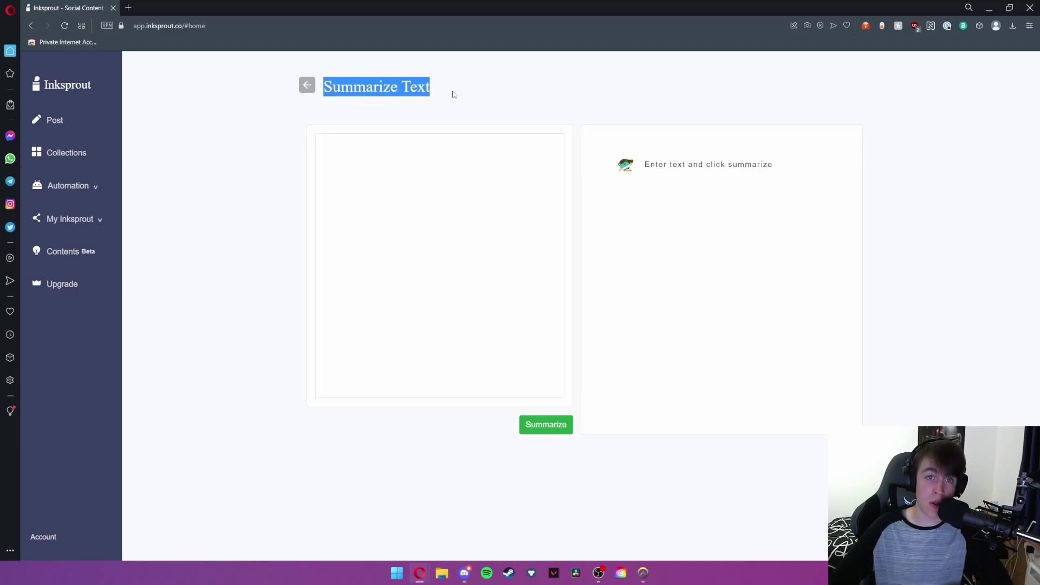
click(407, 185)
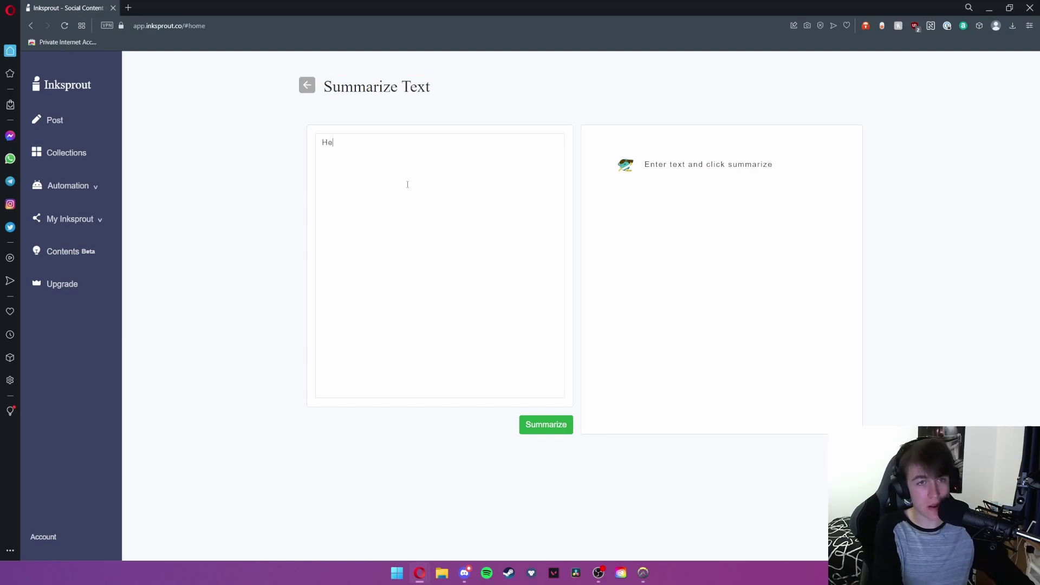
text(Hello 123 testing)
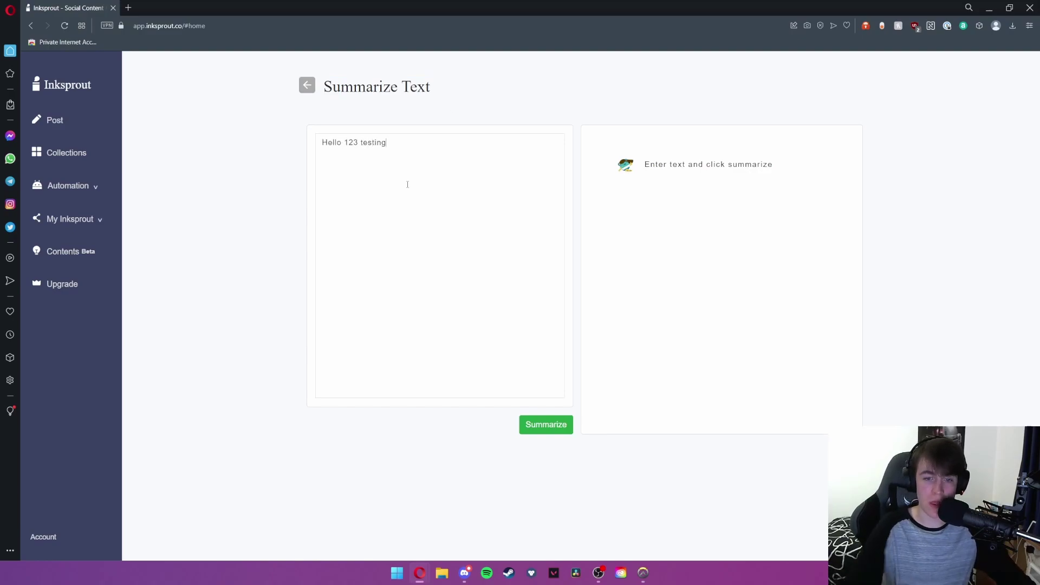
click(523, 424)
drag(462, 441, 584, 444)
click(517, 440)
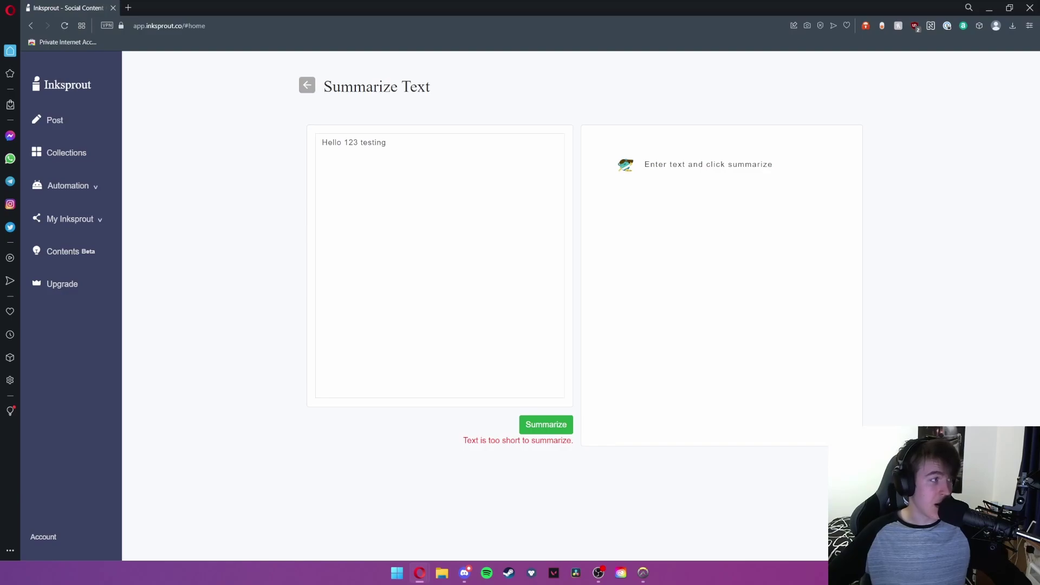
- Replace the test text with the pasted BBC article text and summarize it
key(ctrl+a)
key(ctrl+v)
click(546, 424)
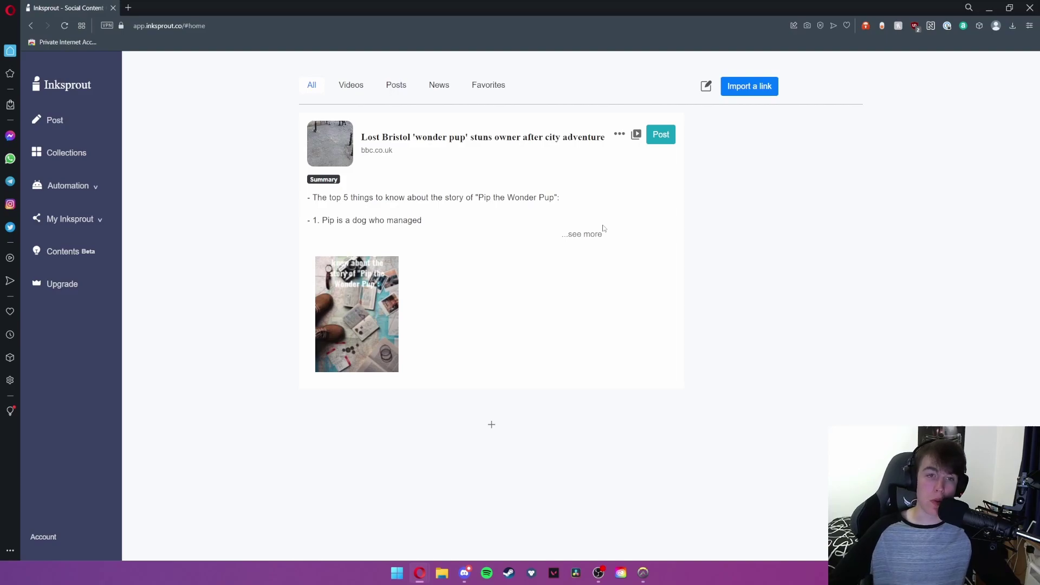
- View the wonder pup item's video options (Create Auto / Customize) and dismiss them
click(636, 135)
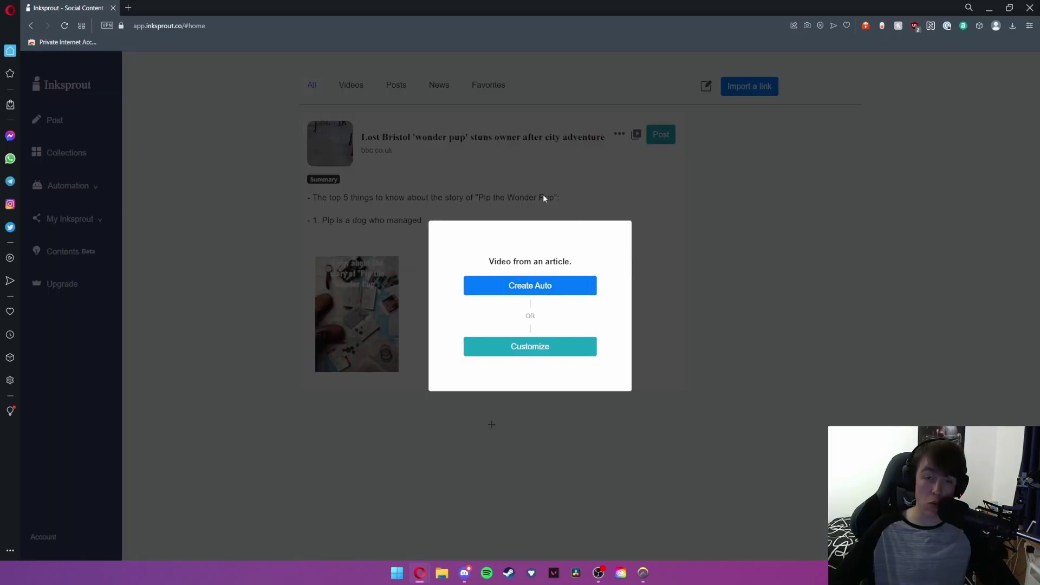
click(561, 200)
mouse_move(369, 322)
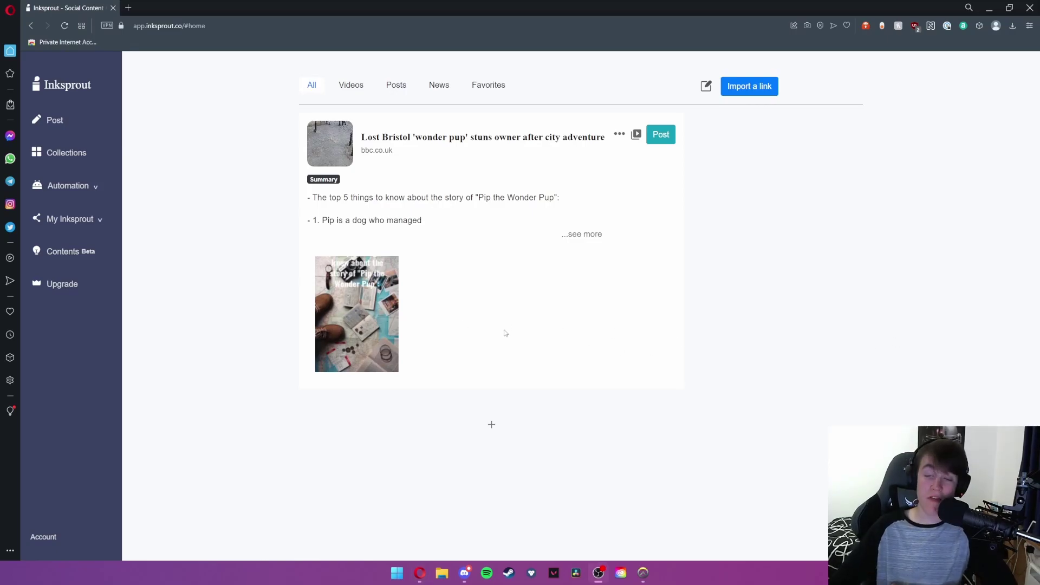
- Play the generated 31-second Pip the Wonder Pup video and rewatch it from 0:17
click(368, 325)
click(618, 390)
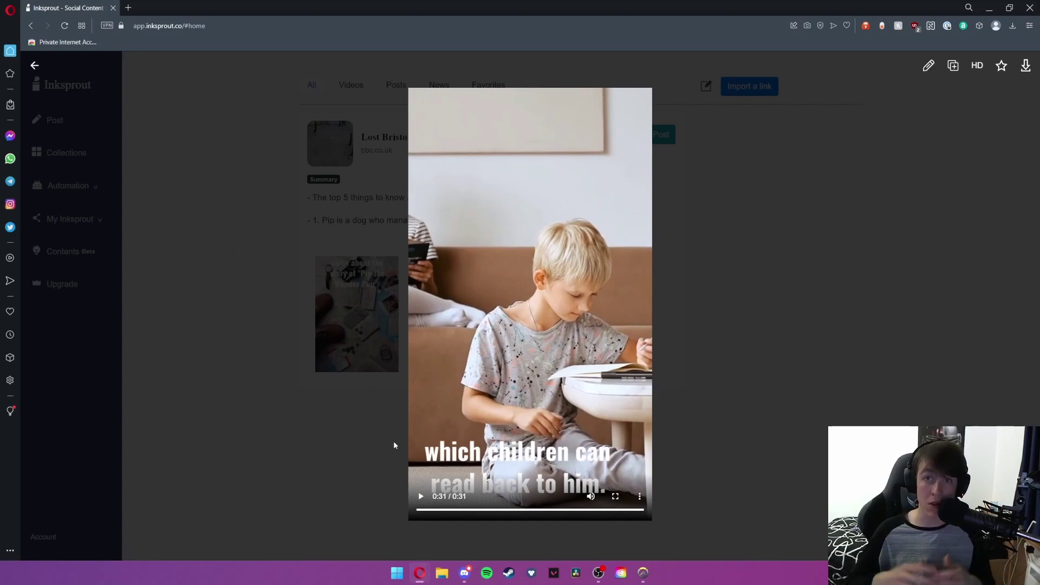
click(541, 510)
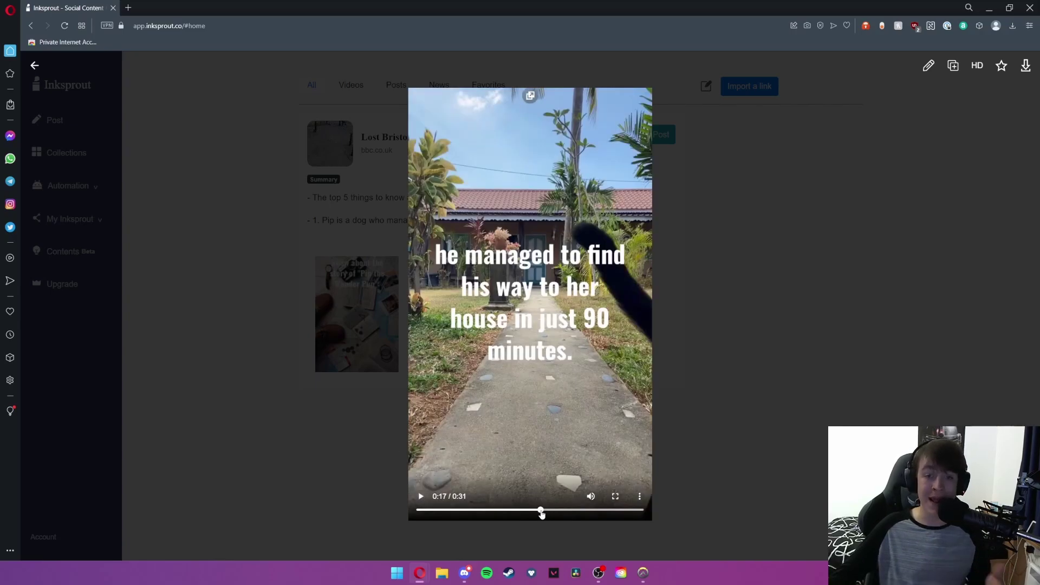
- Start a new Drip Campaign and import the pasted BBC wonder pup article URL
click(84, 197)
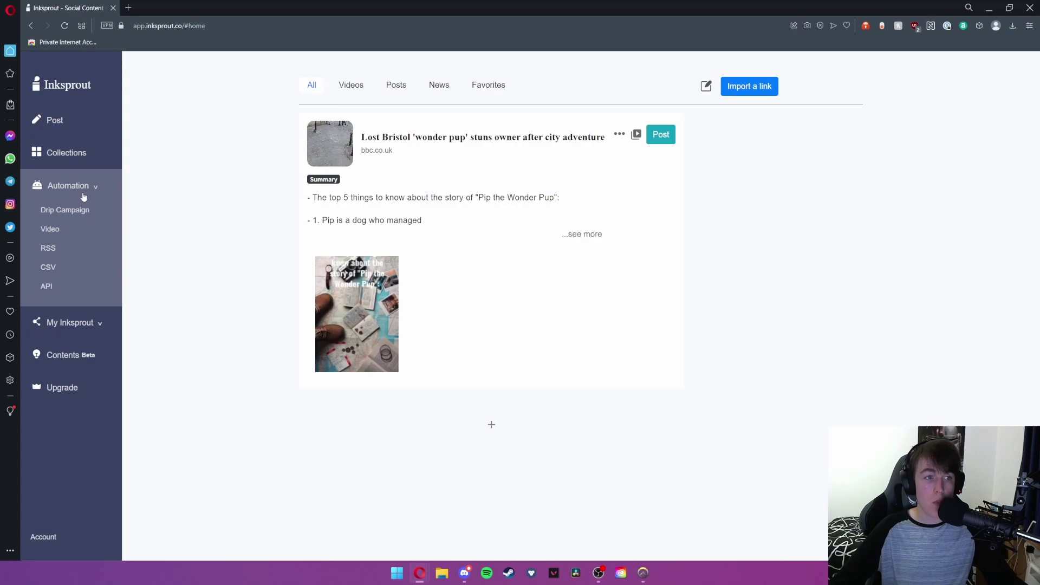
click(68, 189)
click(67, 190)
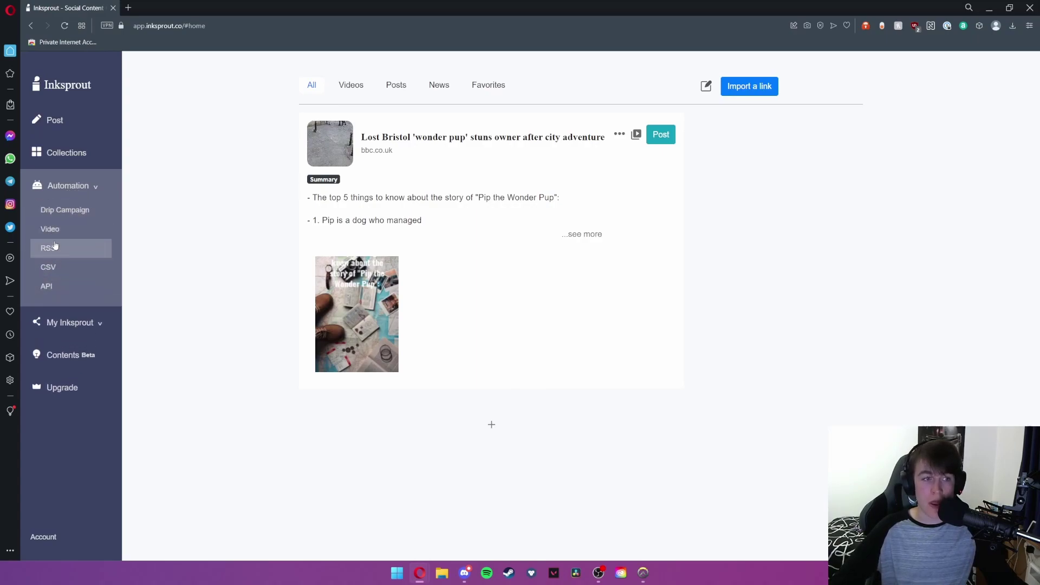
click(64, 216)
click(358, 132)
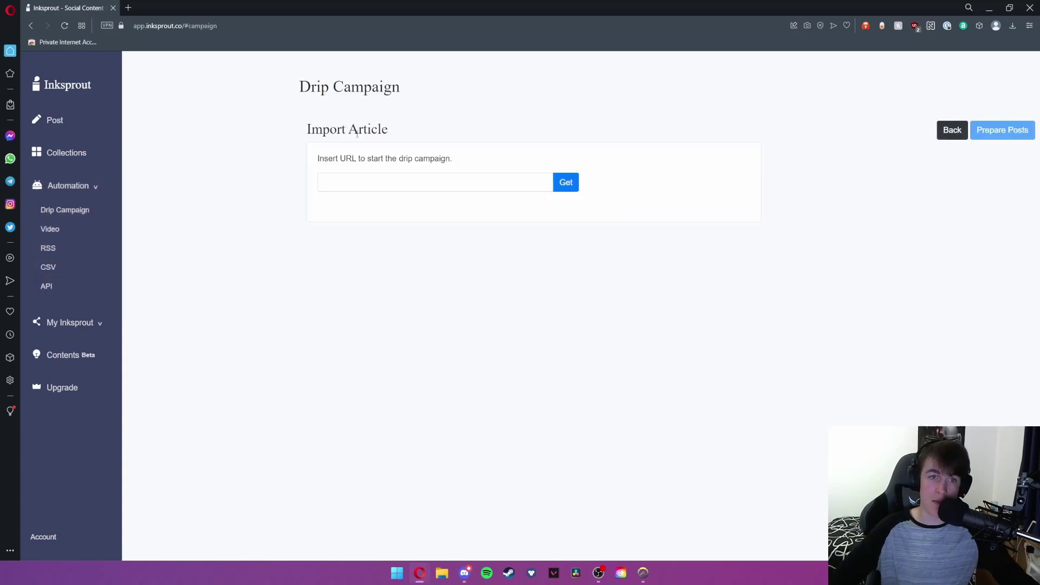
click(359, 181)
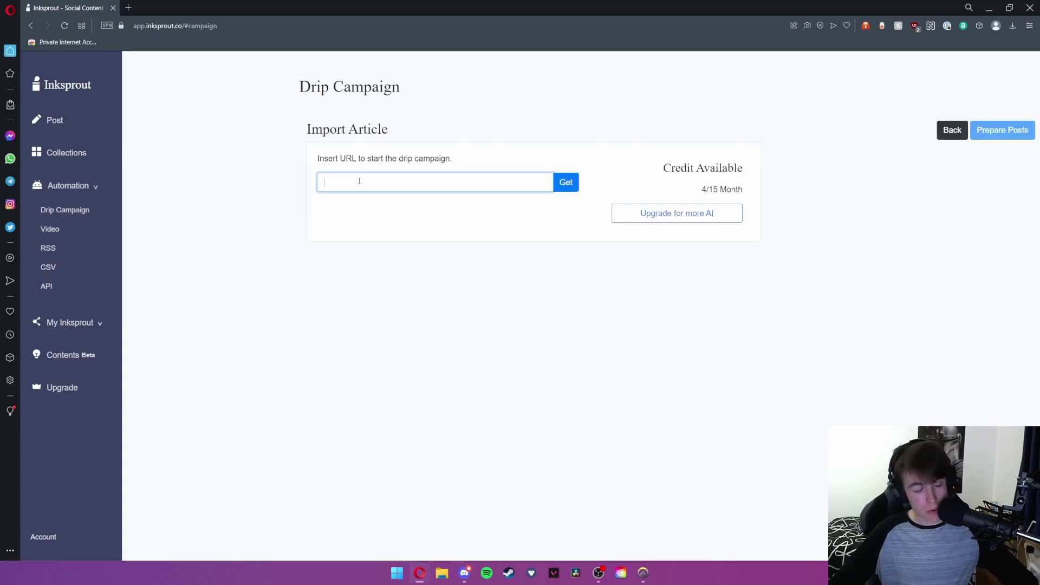
text(https://www.bbc.co.uk/news/uk-england-bristol-63142767)
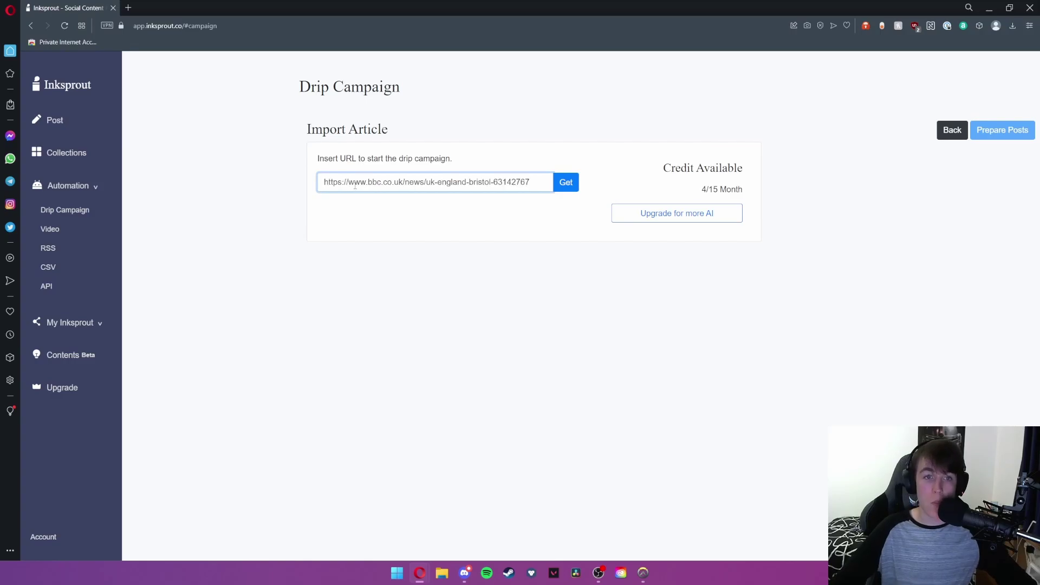
click(558, 183)
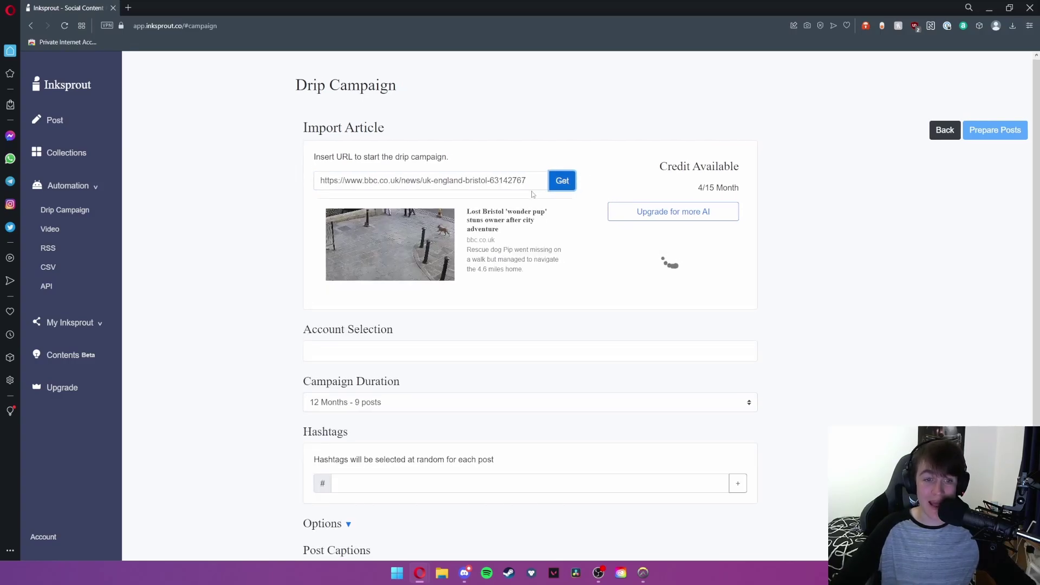
- Look through the 12 Months - 9 posts plan, its hashtags and AI-picked captions
scroll(533, 194, down, 1)
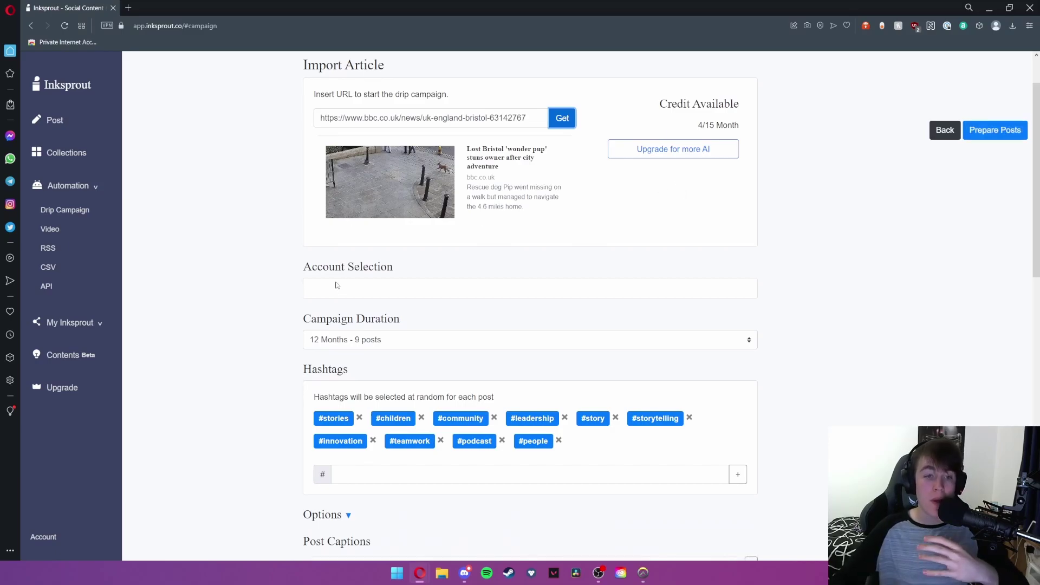
scroll(353, 327, down, 1)
scroll(330, 309, down, 1)
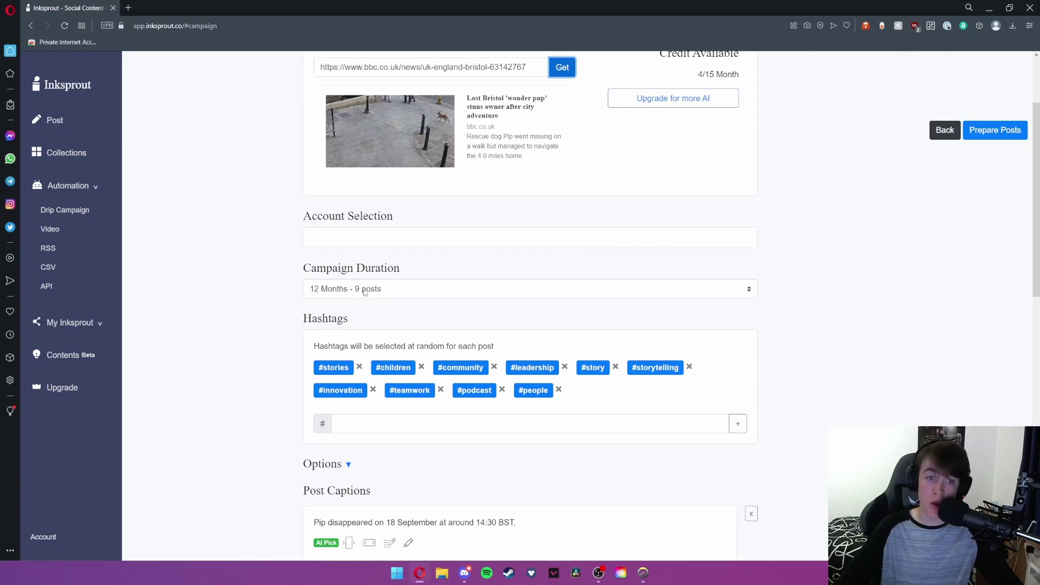
scroll(374, 297, up, 2)
scroll(374, 298, down, 4)
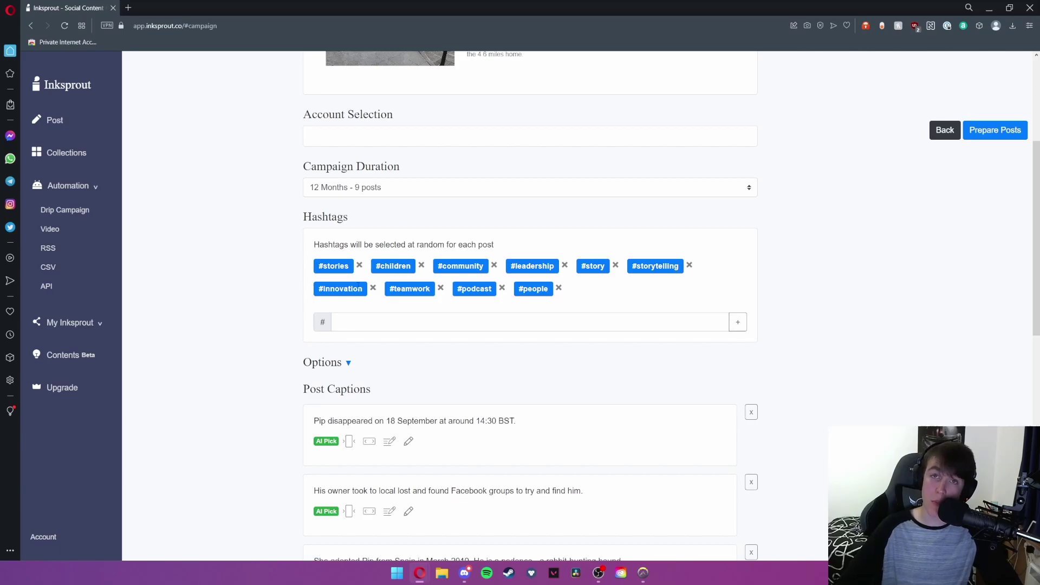
scroll(372, 275, down, 4)
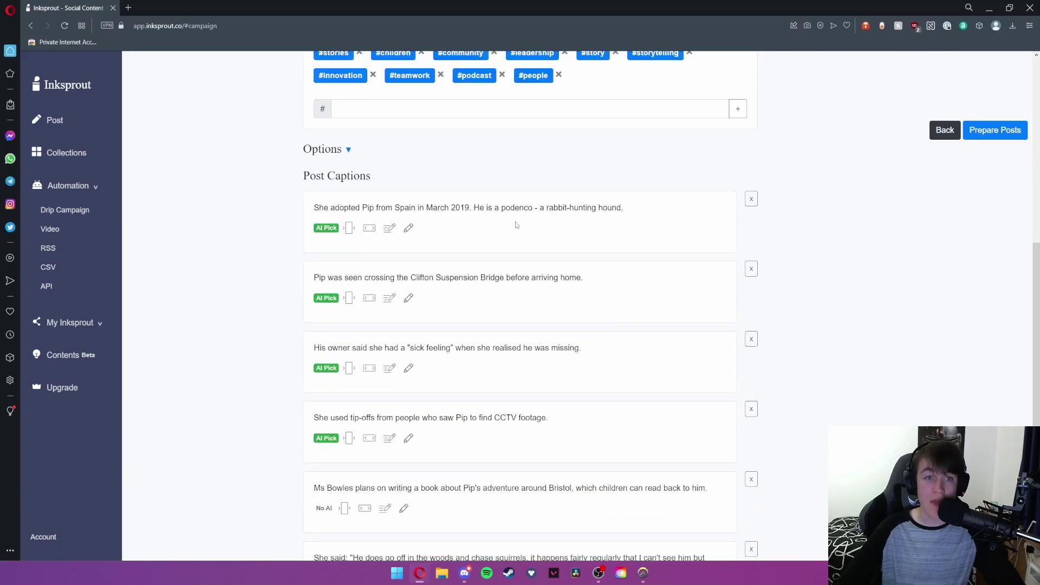
drag(300, 185, 379, 181)
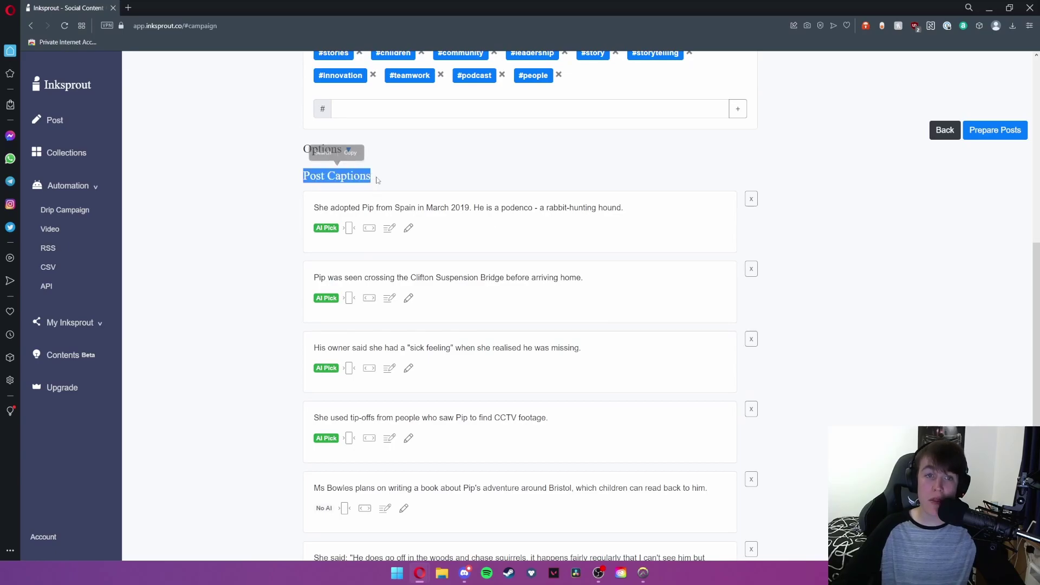
- Rewrite the first post caption twice with AI, edit it, and compare with 'See original'
click(366, 189)
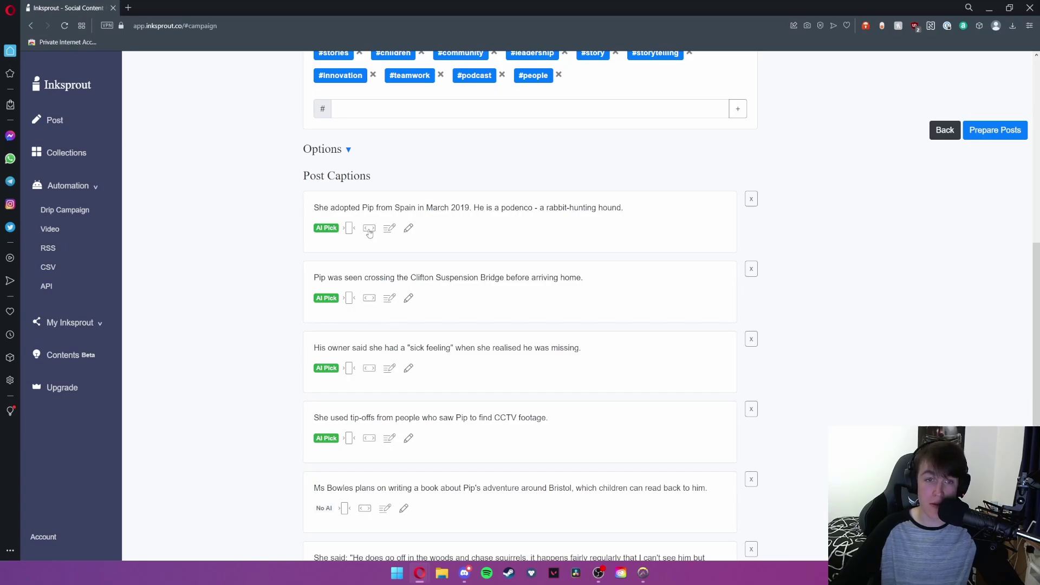
click(390, 228)
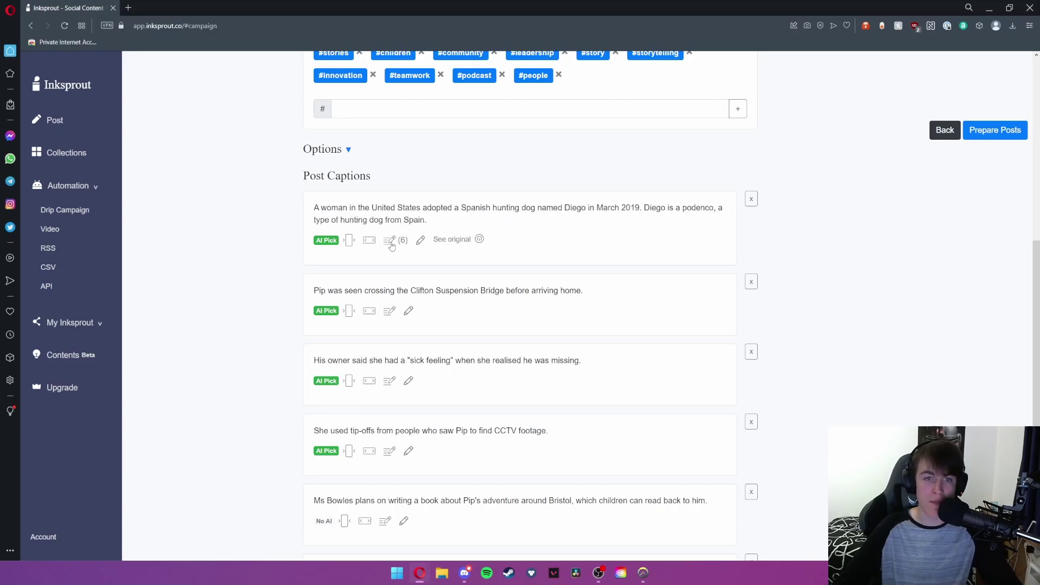
click(392, 245)
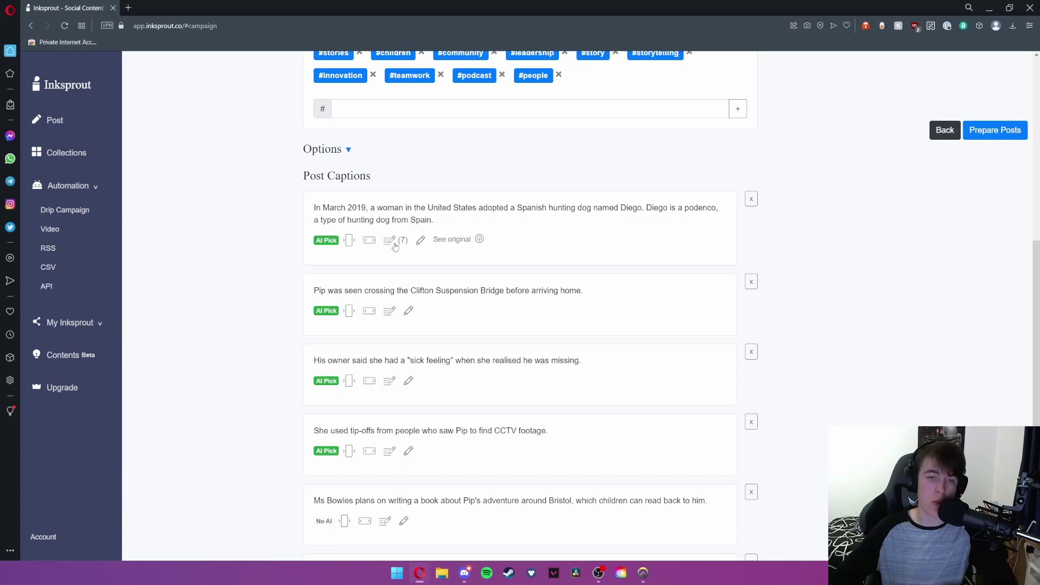
click(421, 242)
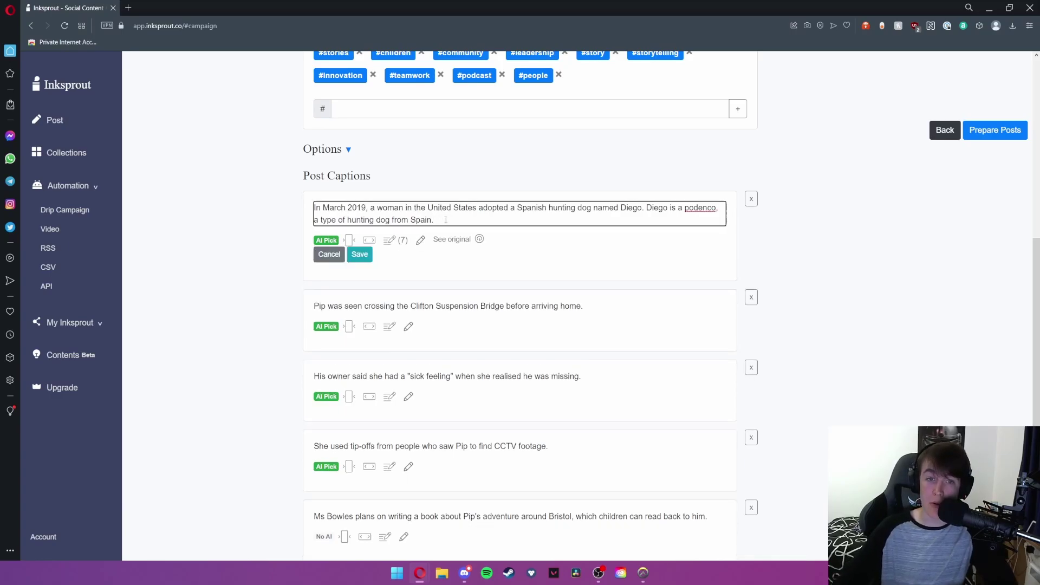
drag(446, 220, 314, 207)
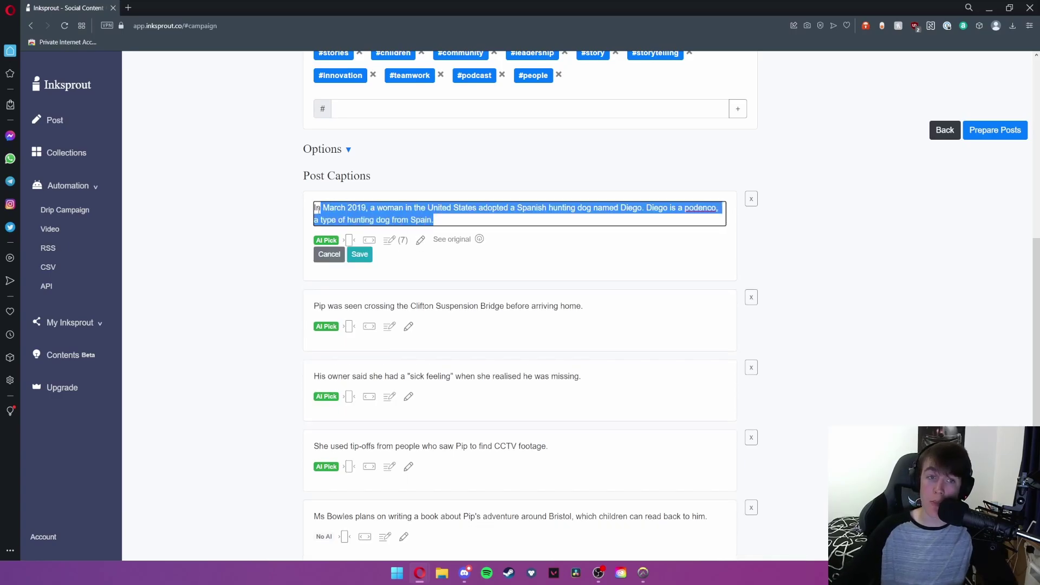
click(456, 243)
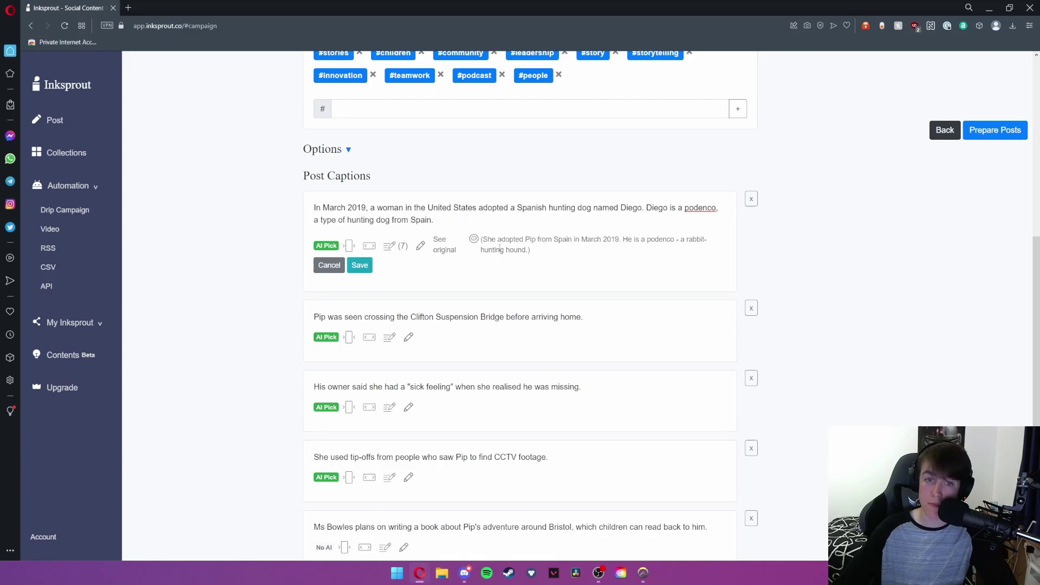
click(49, 228)
- Read the Video automation notes on per-summary videos and format, then go to video settings
drag(339, 92, 475, 113)
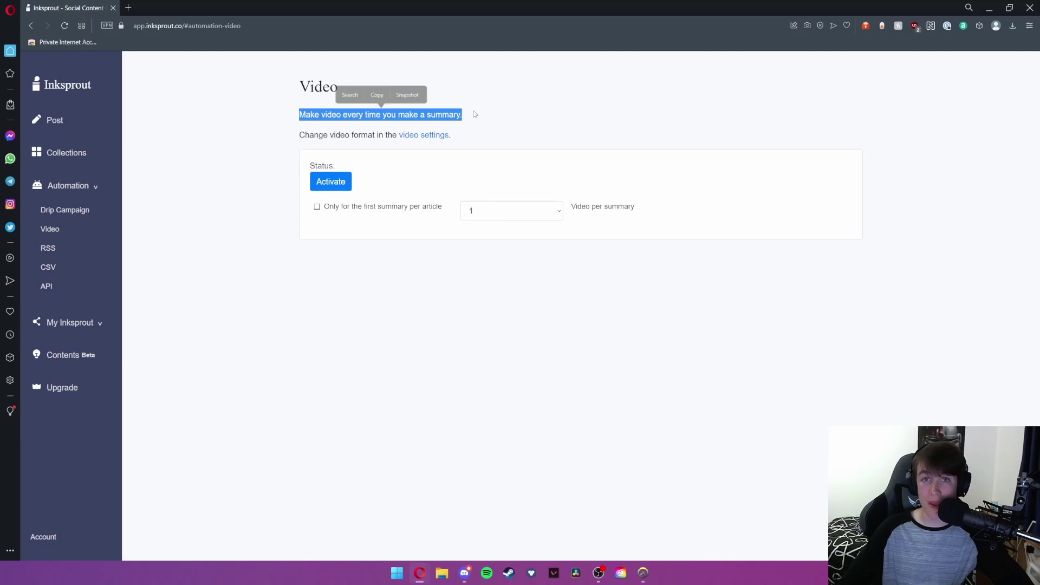
click(404, 168)
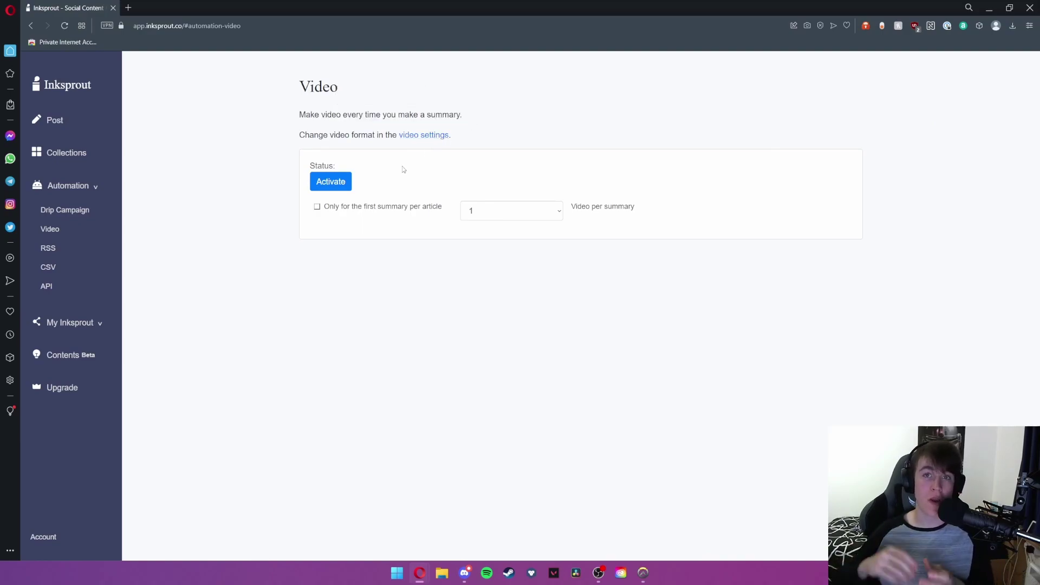
drag(289, 114, 486, 117)
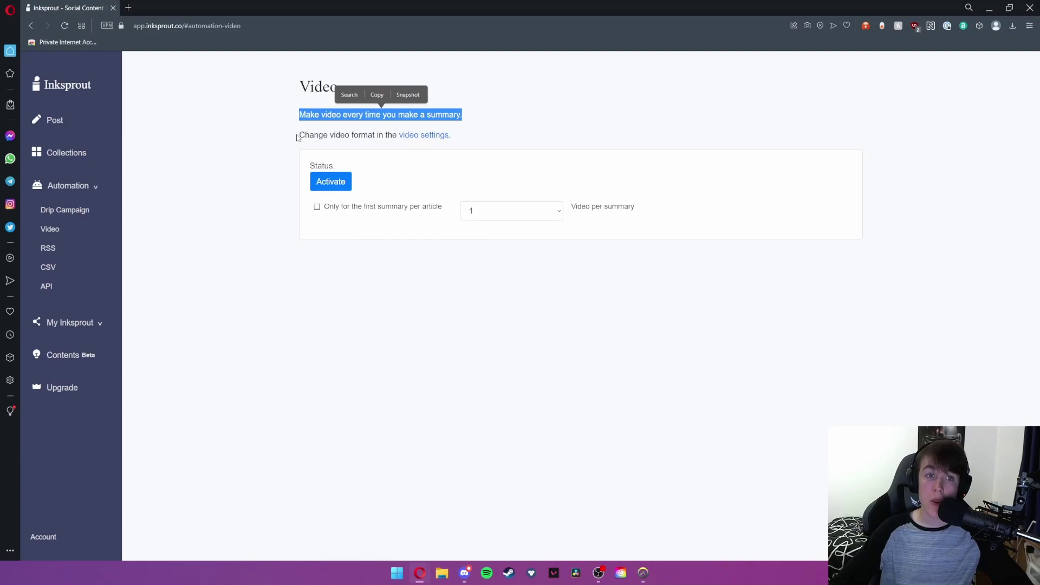
drag(296, 137, 415, 136)
click(427, 135)
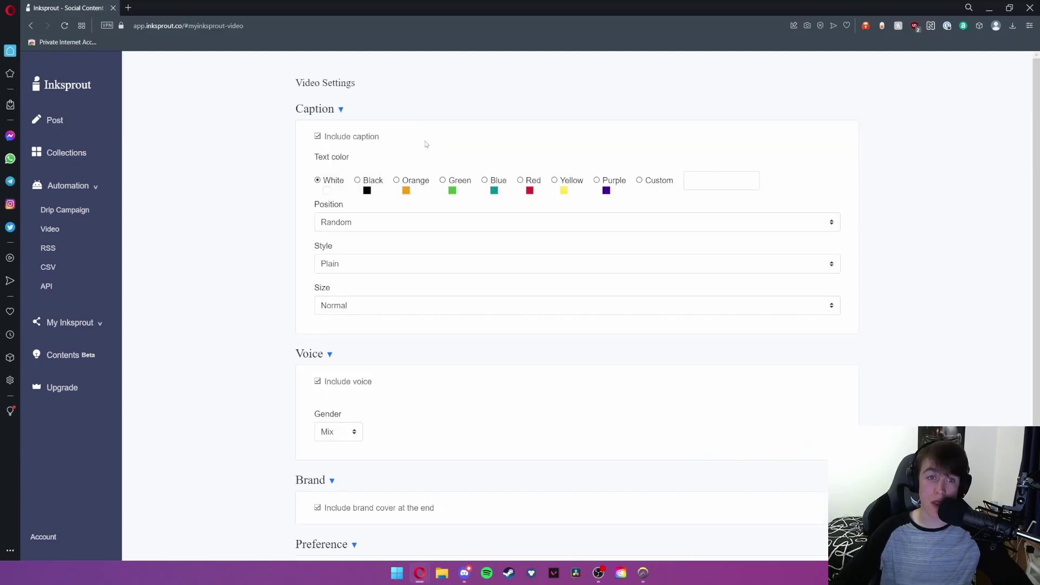
- Save the video settings with voice gender Mix and activate the video automation
drag(313, 157, 365, 158)
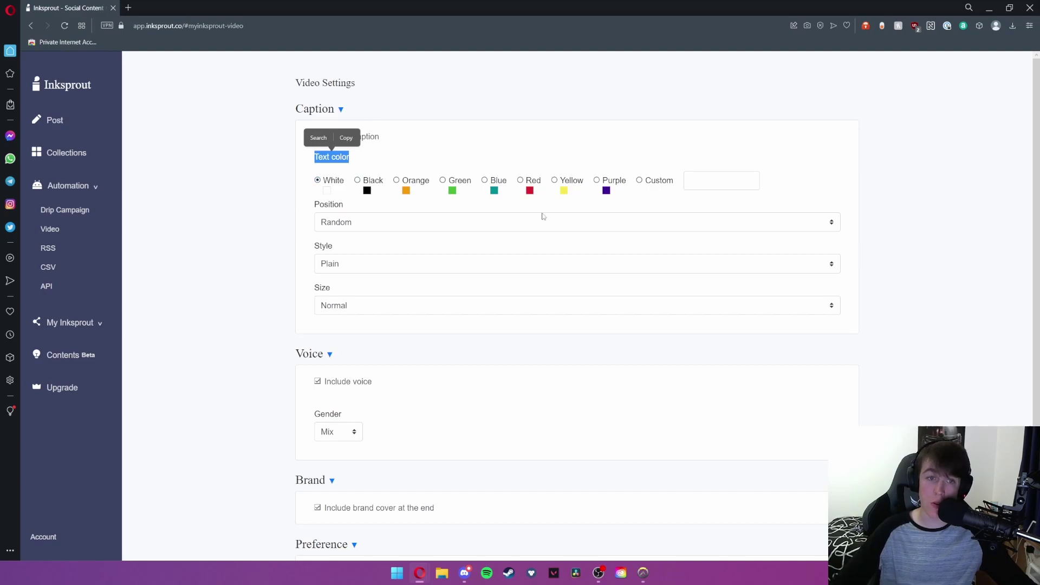
scroll(340, 266, down, 3)
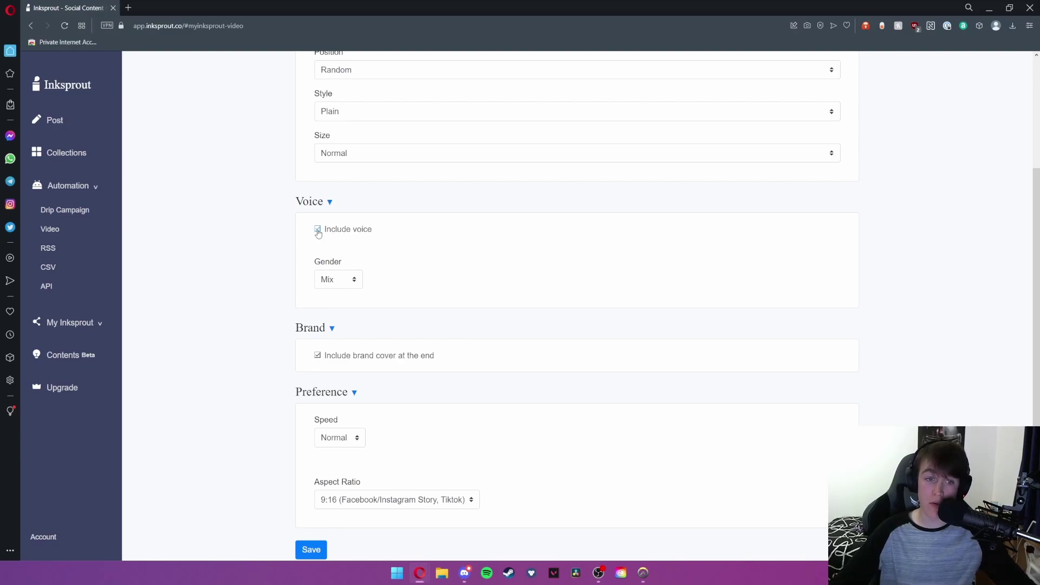
click(332, 280)
click(332, 293)
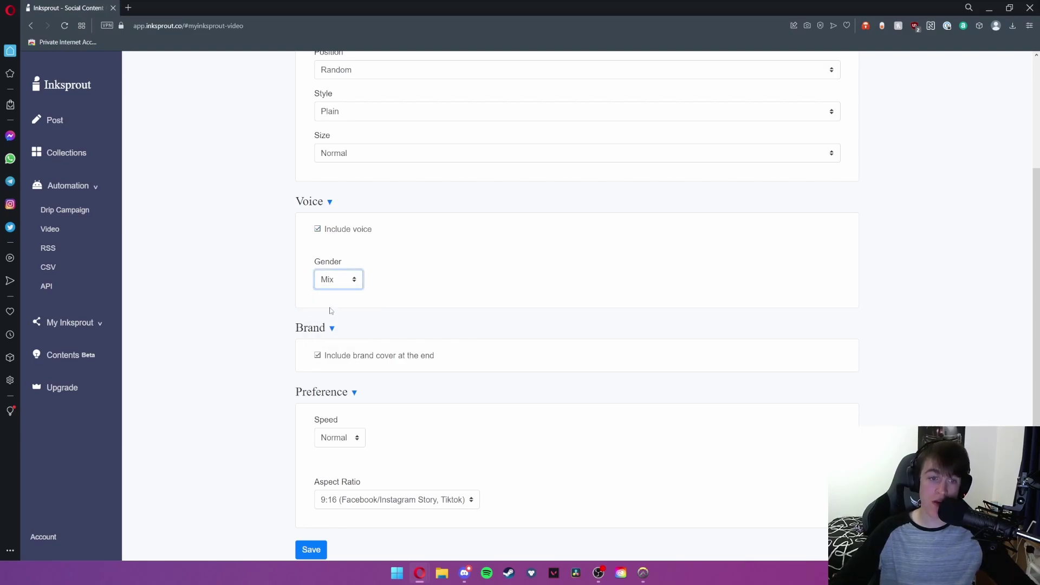
scroll(332, 286, down, 1)
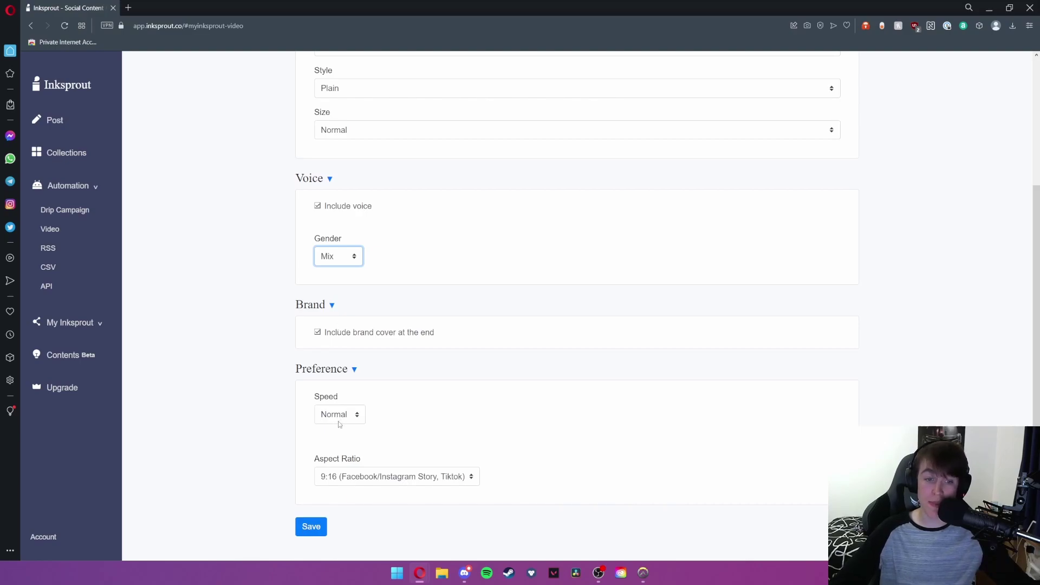
click(313, 531)
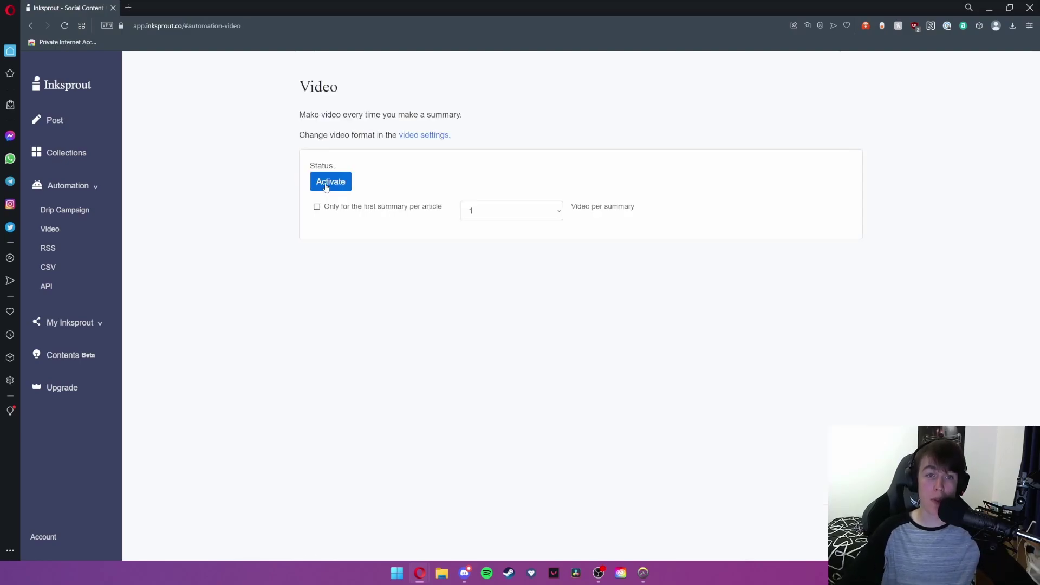
click(342, 189)
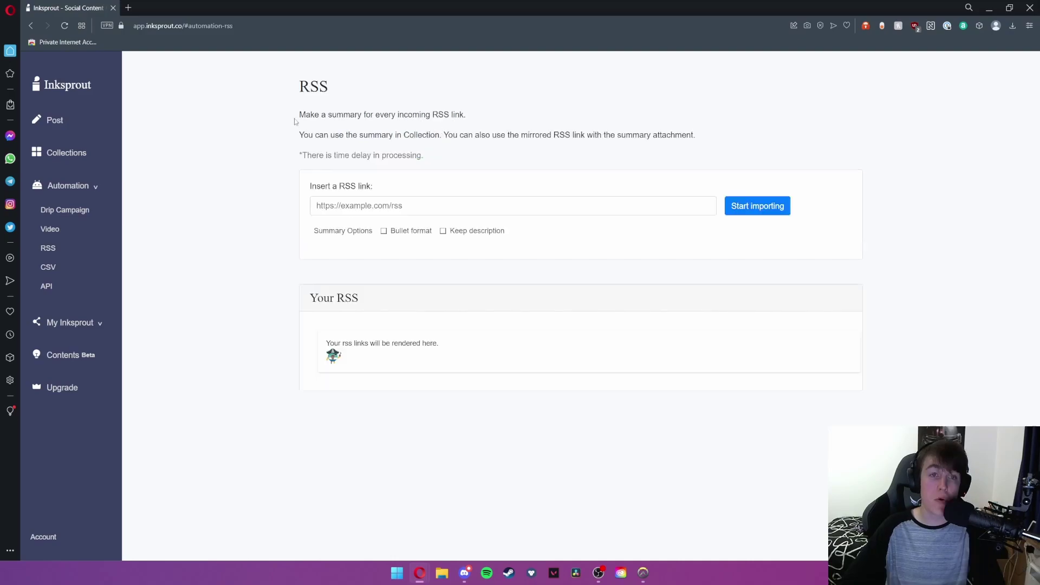
drag(297, 117, 479, 119)
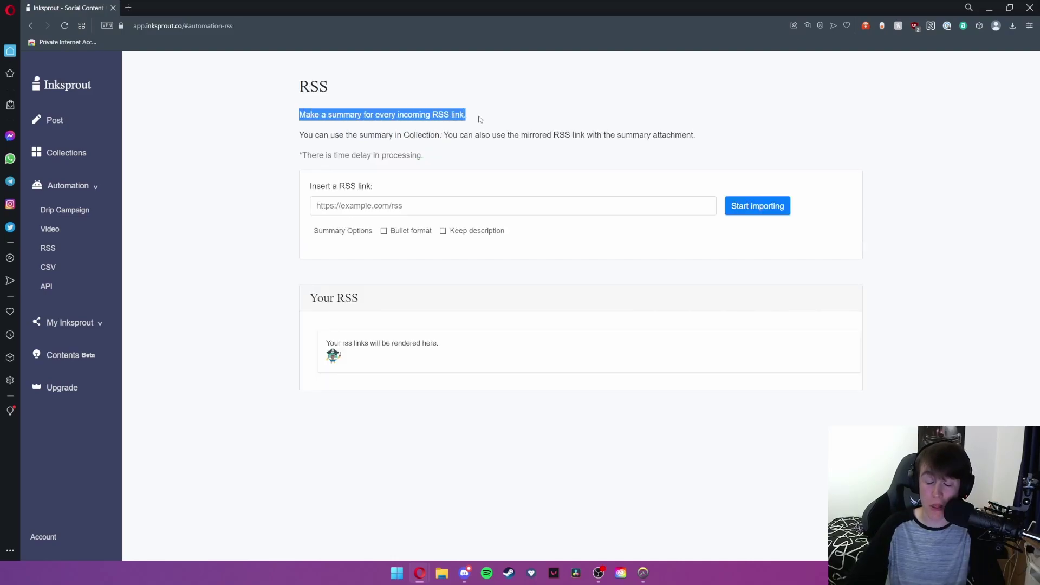
- Read the RSS automation's link field and placement note, then move to the CSV page
click(498, 252)
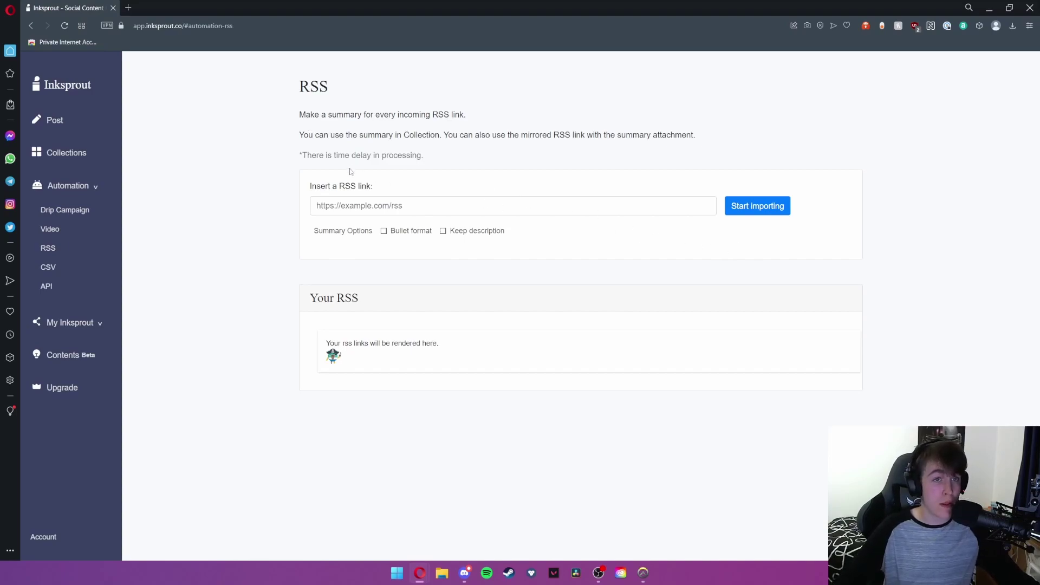
double_click(442, 114)
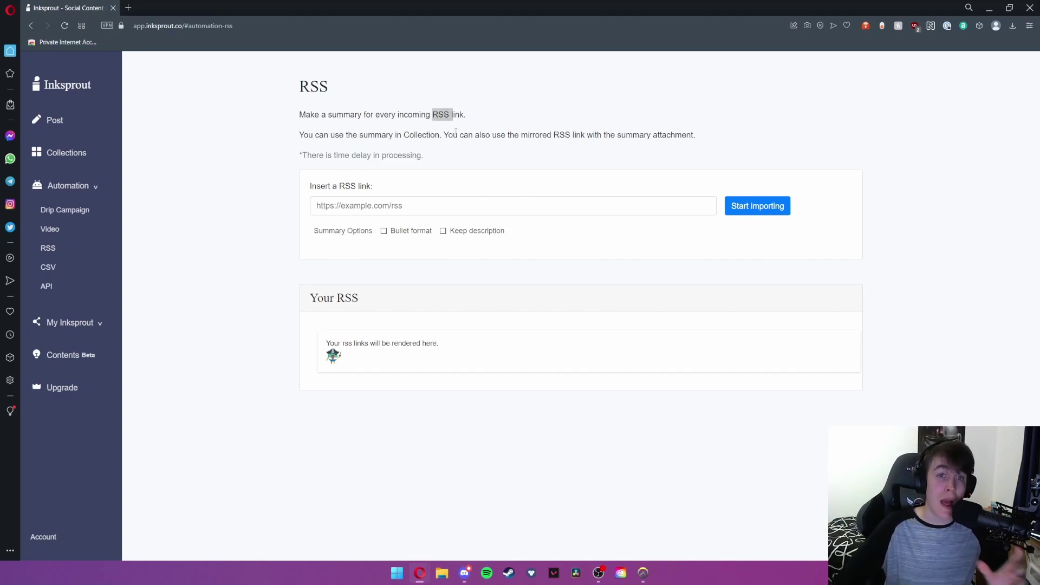
click(436, 114)
double_click(440, 114)
click(455, 115)
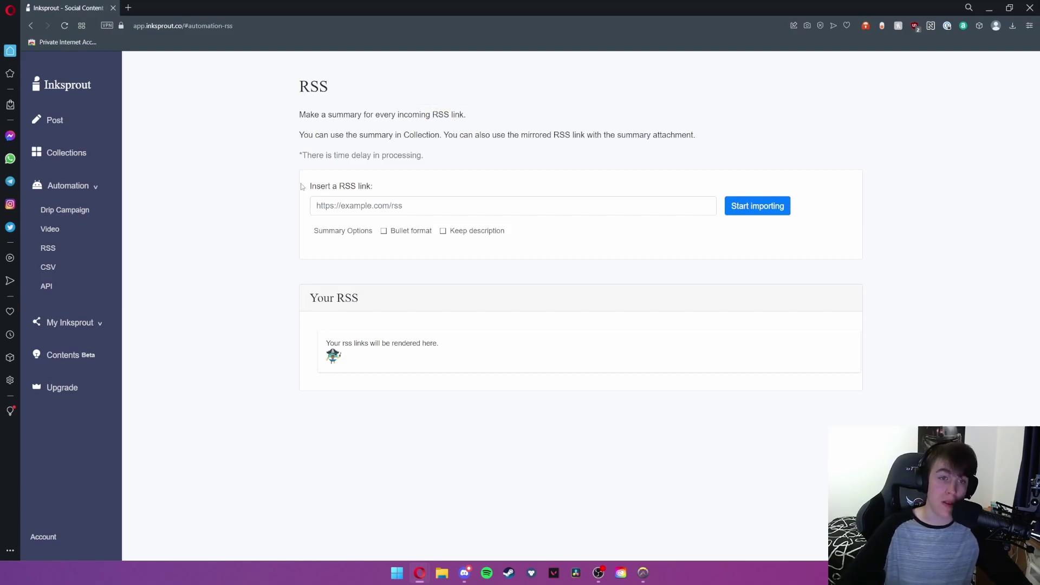
drag(302, 186, 389, 192)
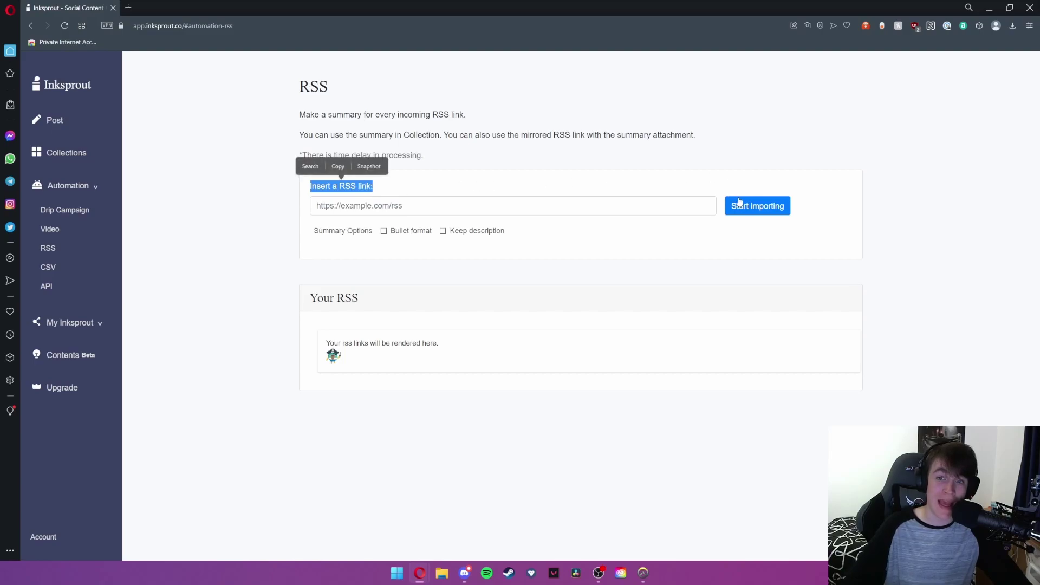
drag(466, 350, 301, 344)
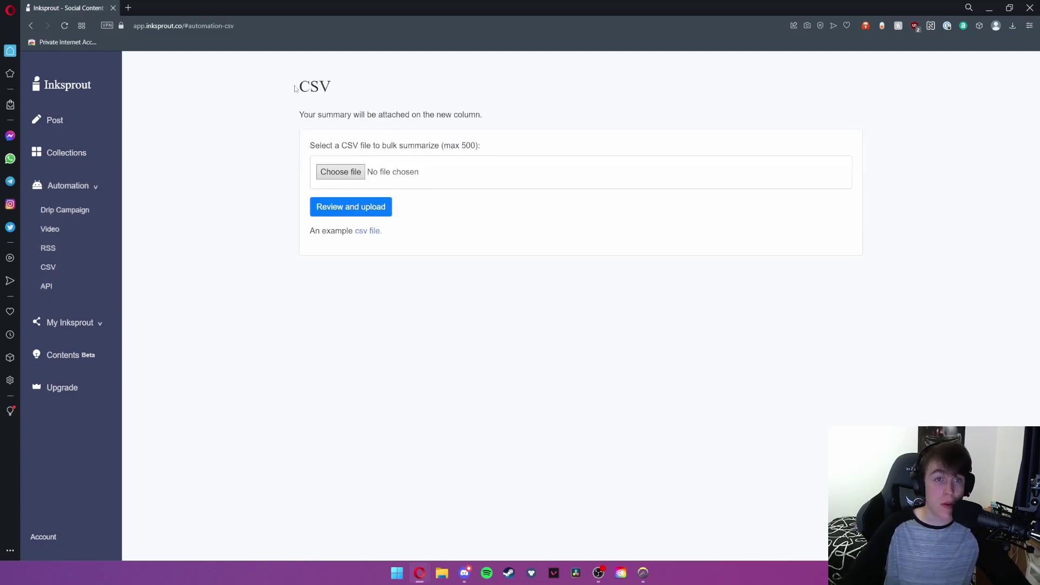
drag(296, 88, 342, 90)
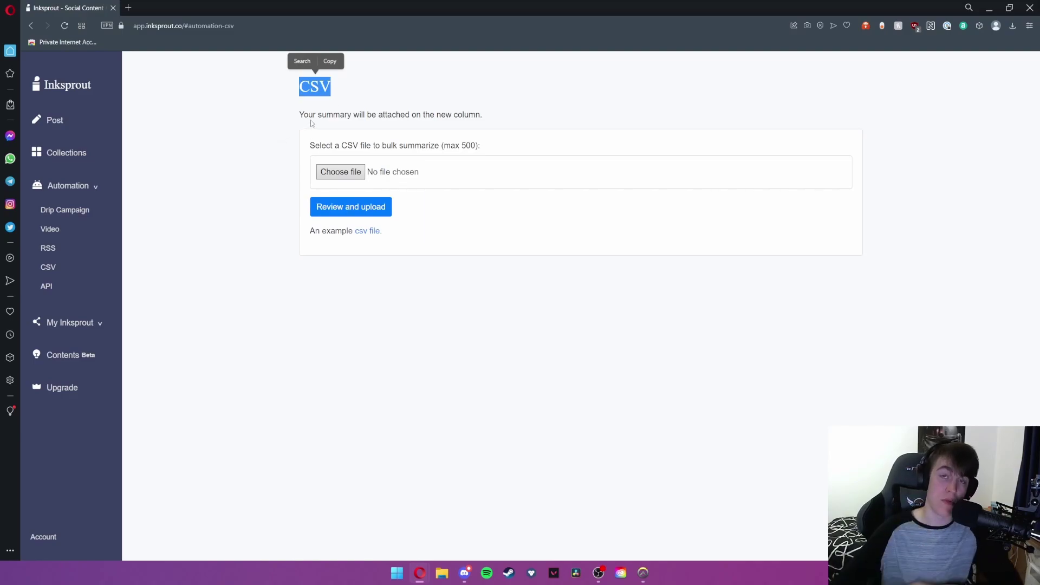
- Try the CSV 'Review and upload', which hits the daily limit
click(303, 87)
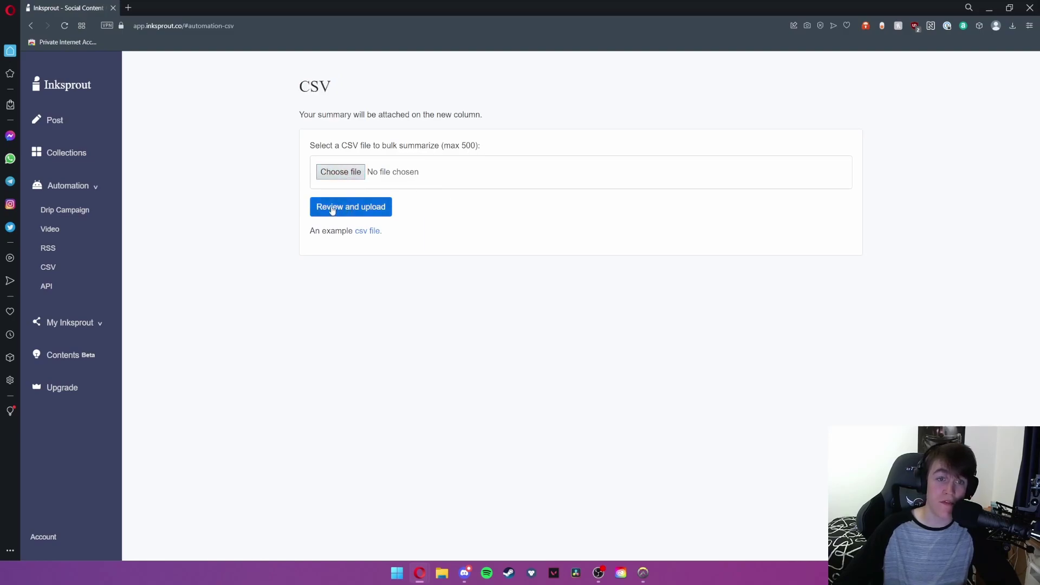
click(372, 212)
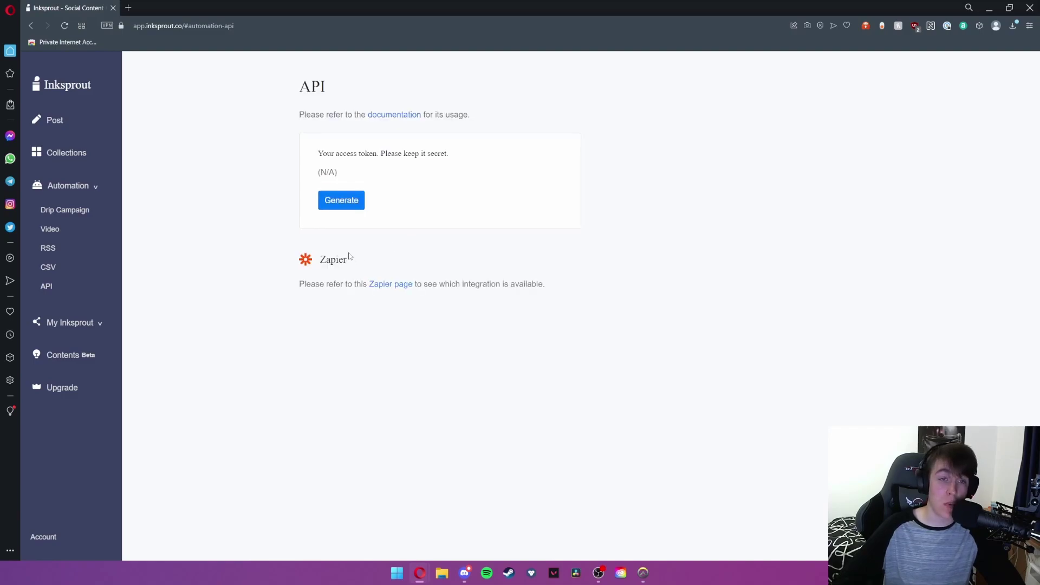
- Read the API page's (N/A) access token and its Zapier integrations section
drag(294, 88, 338, 94)
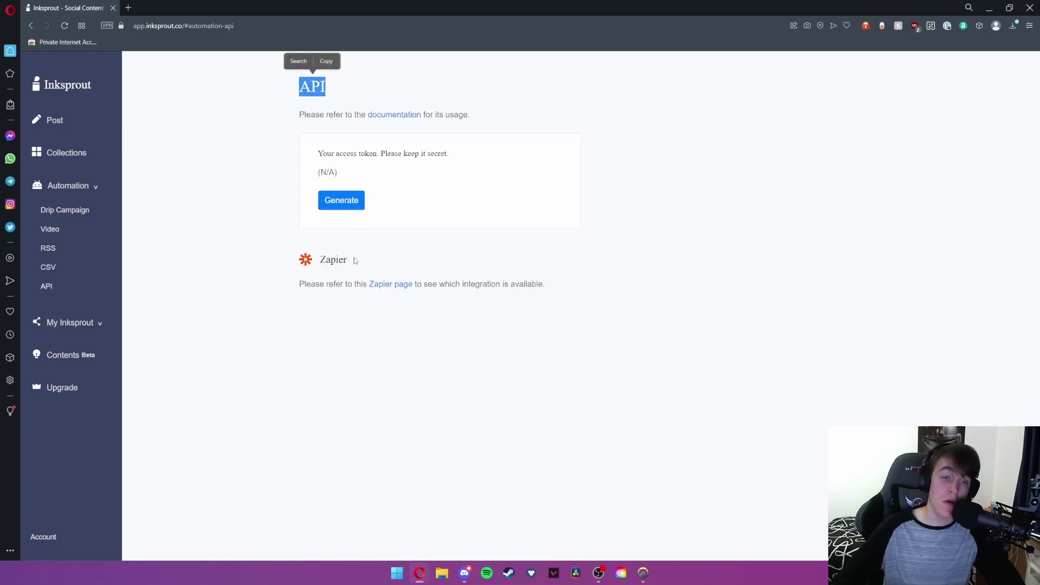
drag(356, 261, 319, 264)
click(332, 261)
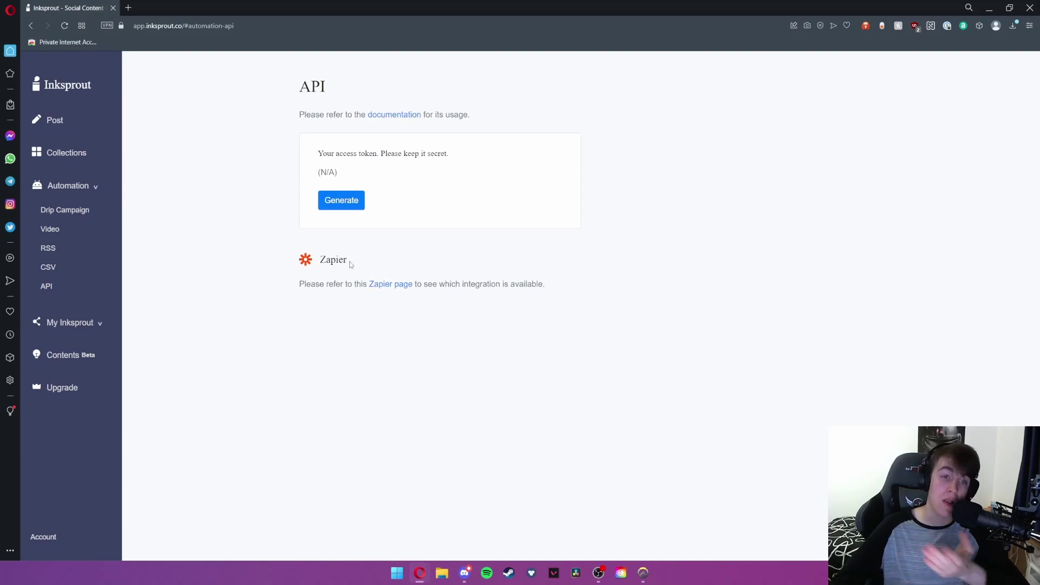
drag(348, 261, 296, 264)
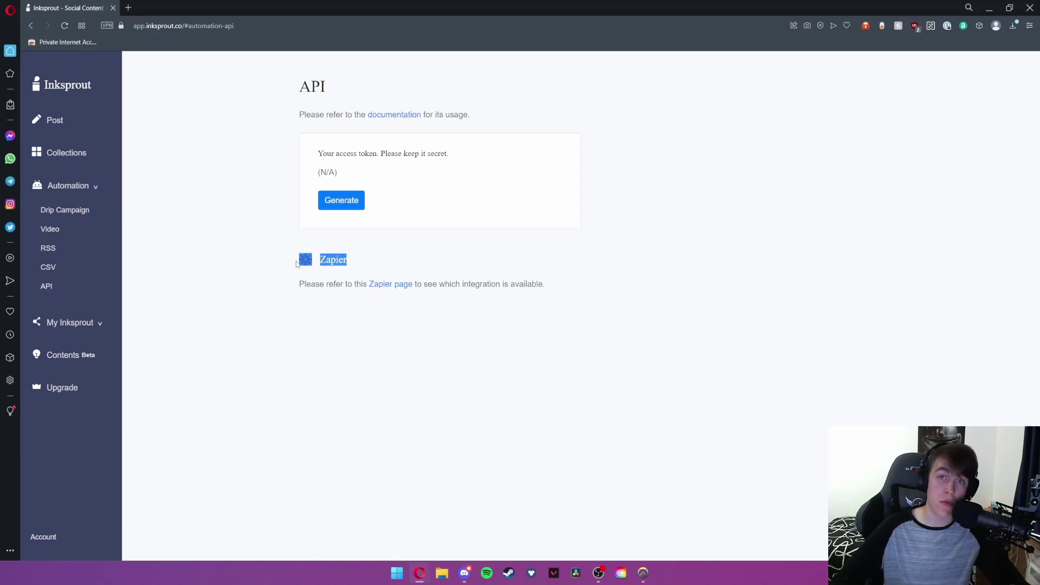
click(243, 265)
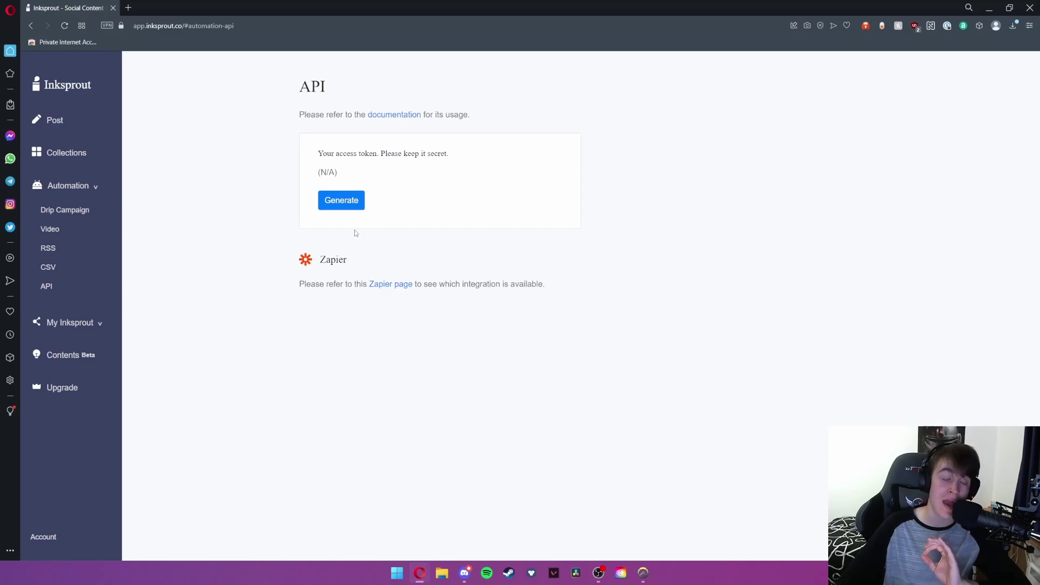
- Expand My Inksprout and view the connected Social Accounts page
click(68, 185)
click(90, 219)
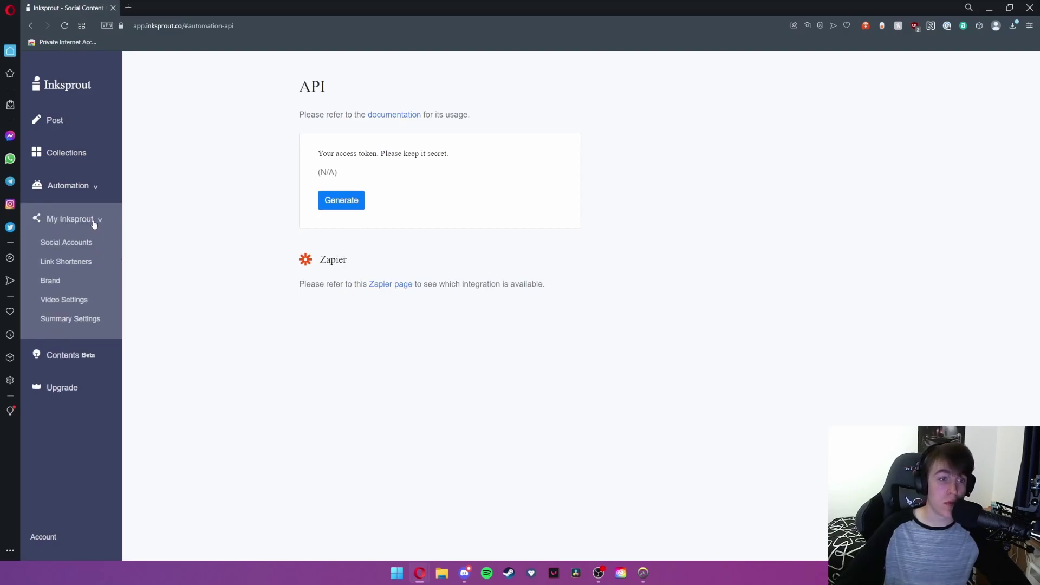
click(70, 247)
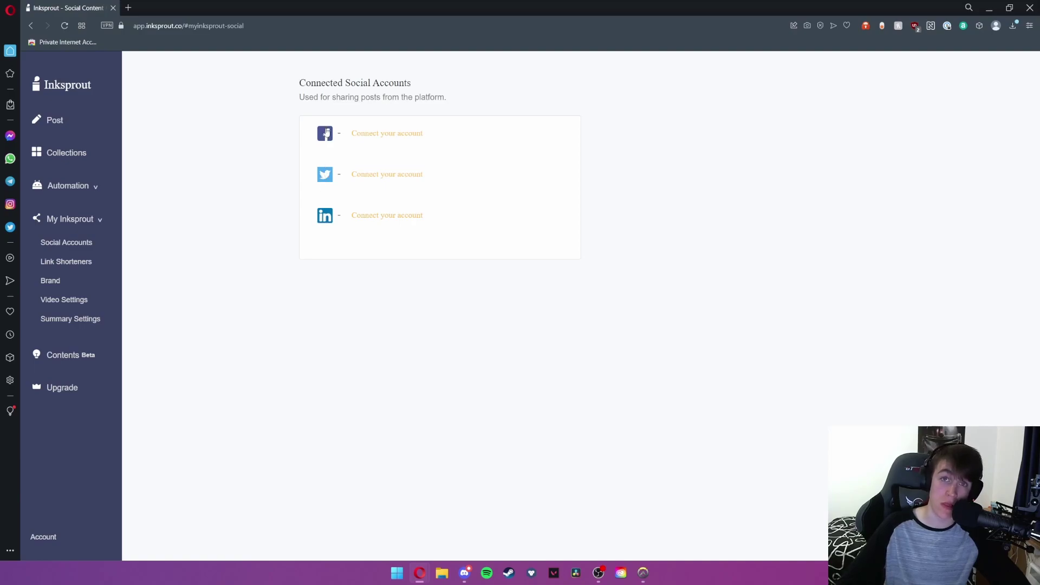
- Go to Link Shorteners and copy its 'Link Shortener Integrations' heading
click(65, 261)
drag(299, 83, 430, 84)
click(353, 64)
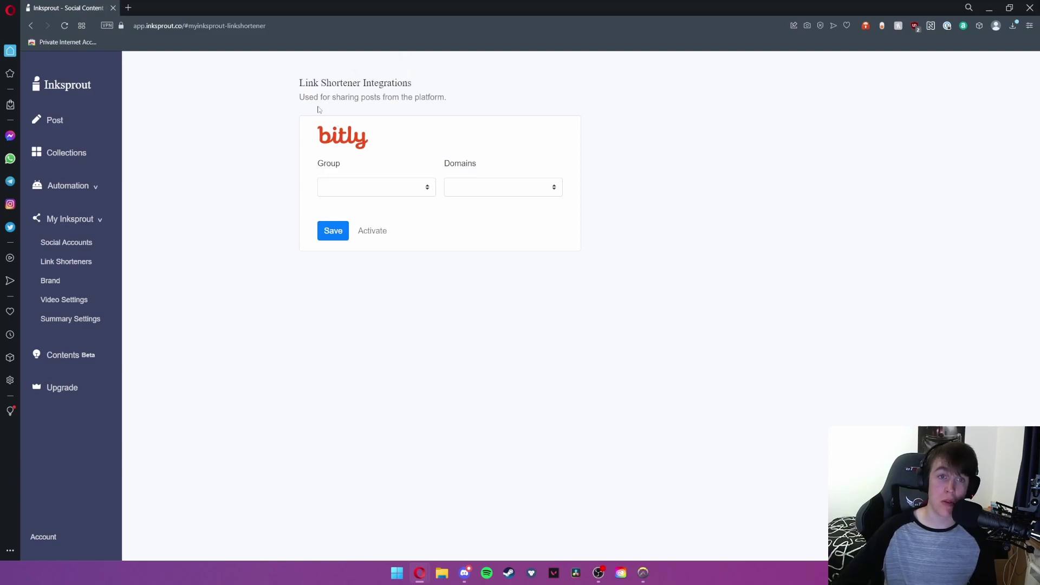
drag(300, 98, 473, 91)
click(260, 162)
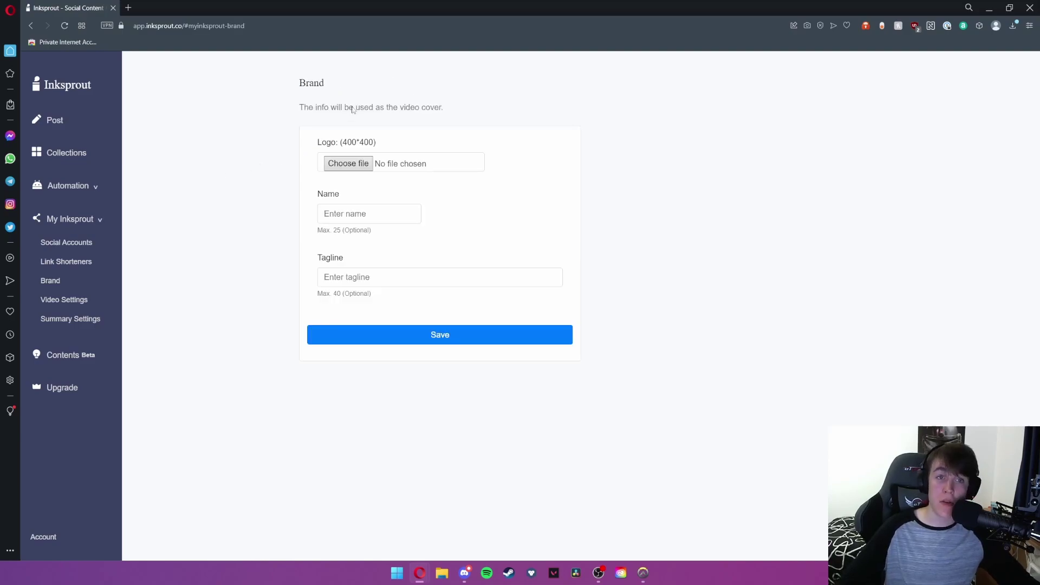
- Check the Brand video-cover note and the Video Settings, then go to Summary Settings
drag(294, 108, 489, 107)
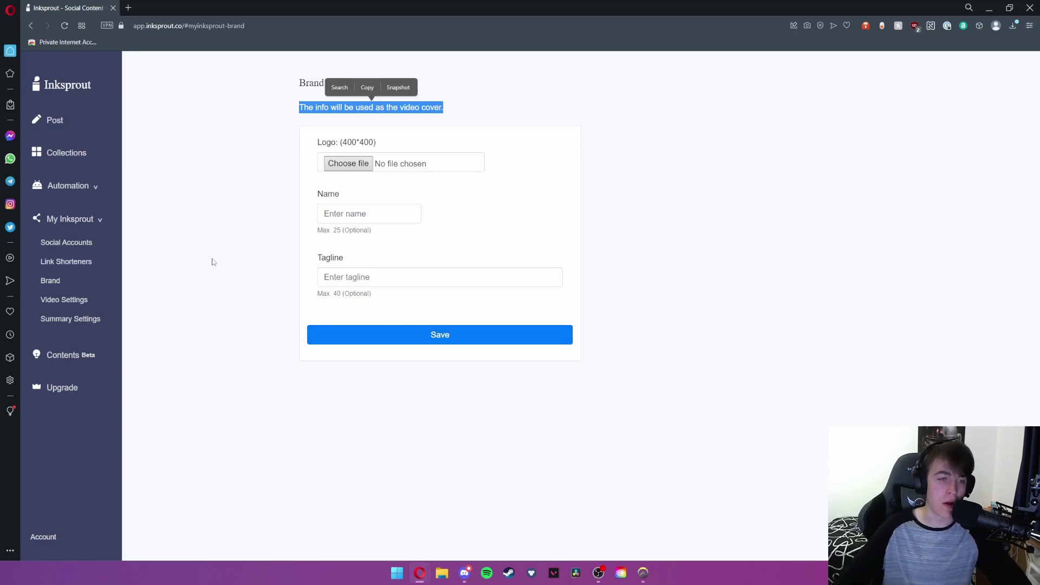
click(64, 299)
scroll(334, 220, down, 3)
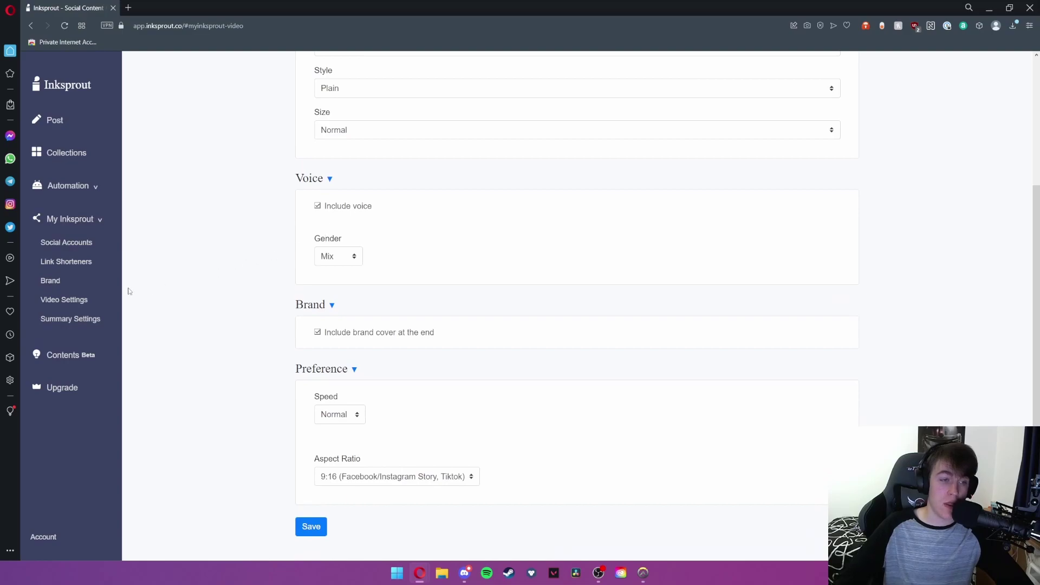
click(86, 318)
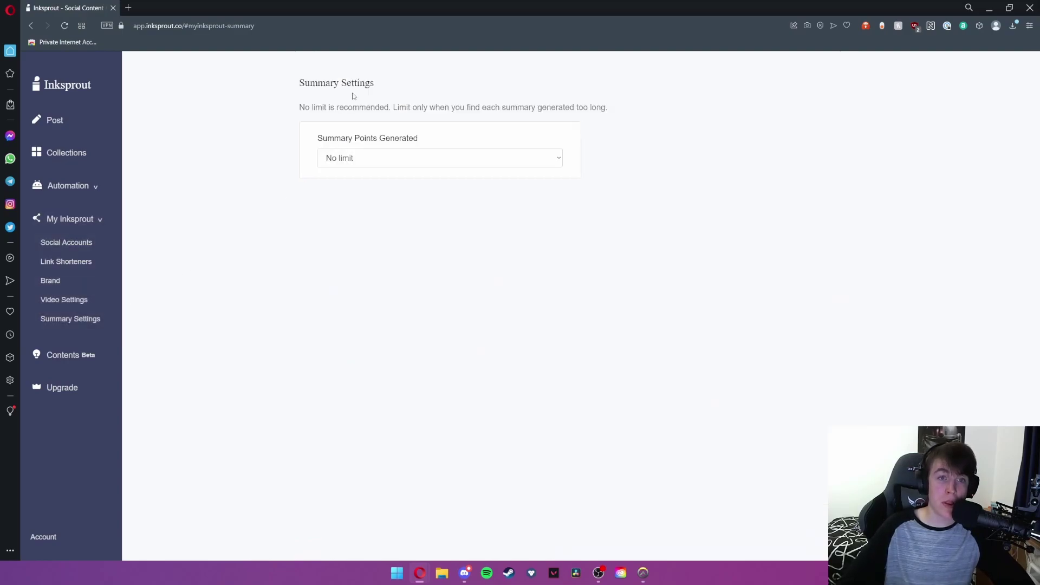
- Check the Summary Points Generated limit options, then go to the Contents calendar for 2022.10.02–10.08
drag(296, 107, 652, 100)
click(586, 111)
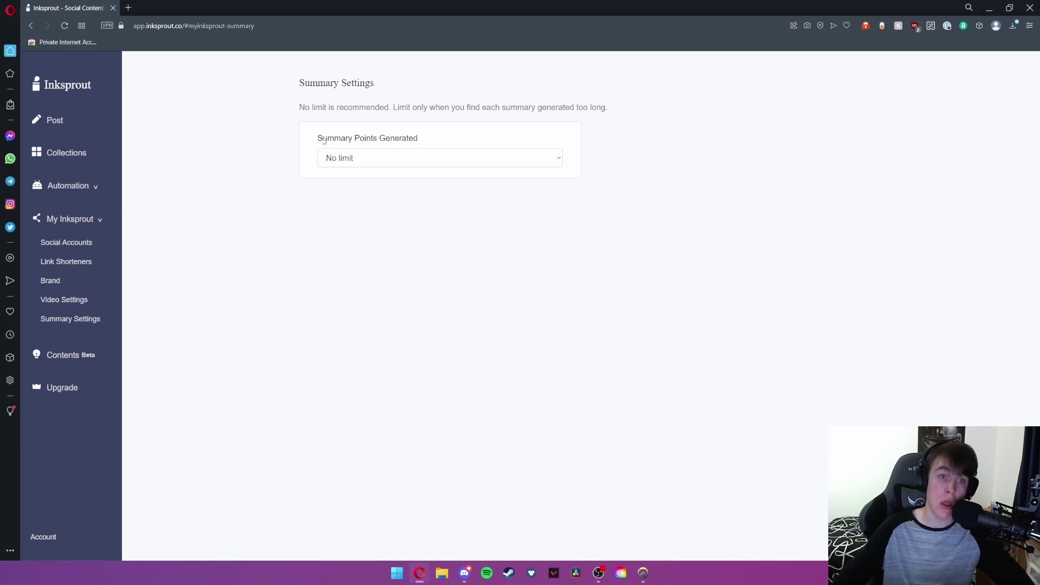
click(337, 158)
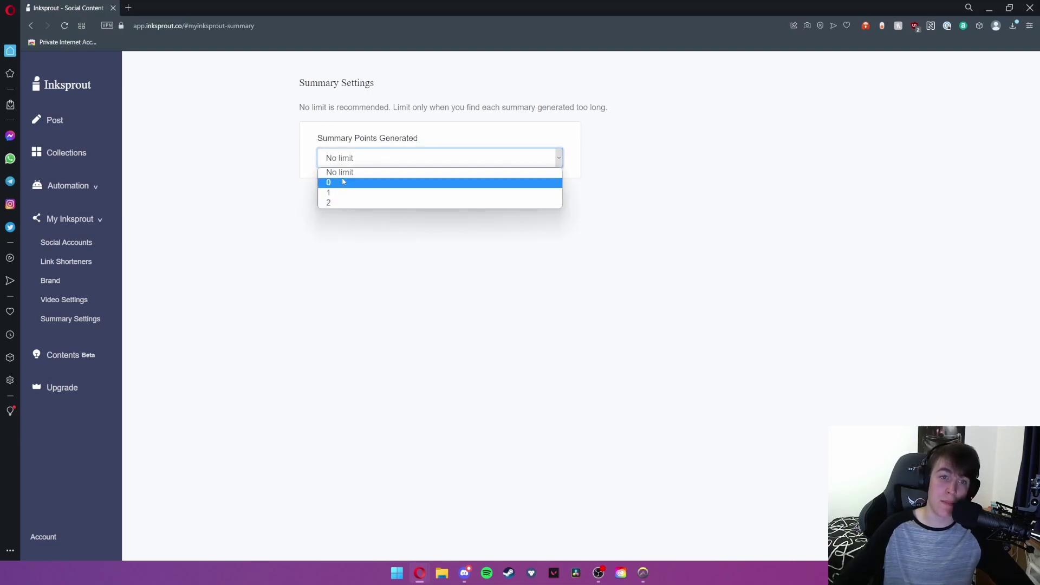
click(56, 359)
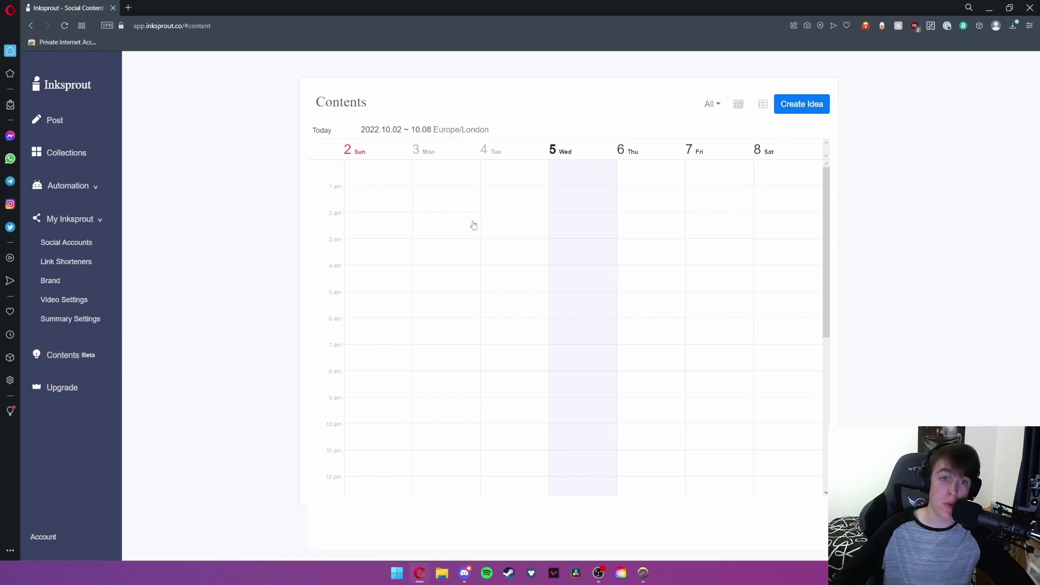
- Create a new content idea from the 'What You're Working On Lately' template
scroll(461, 209, down, 5)
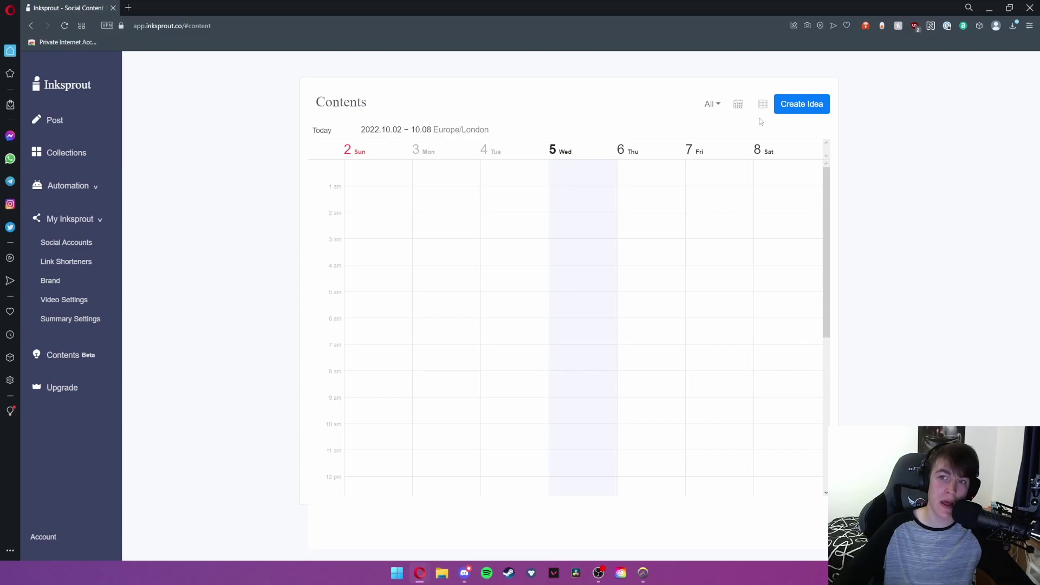
click(791, 108)
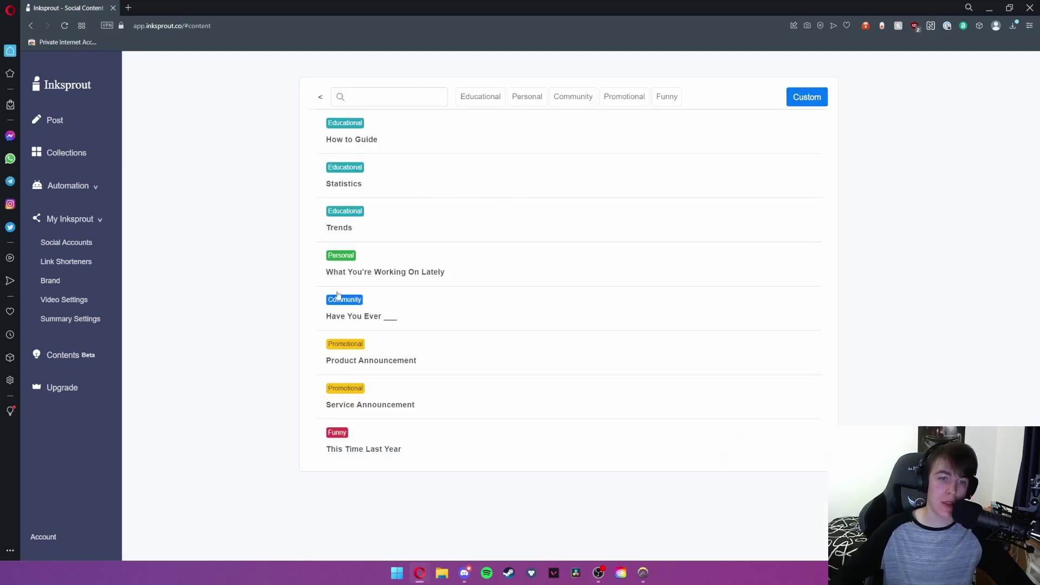
click(371, 274)
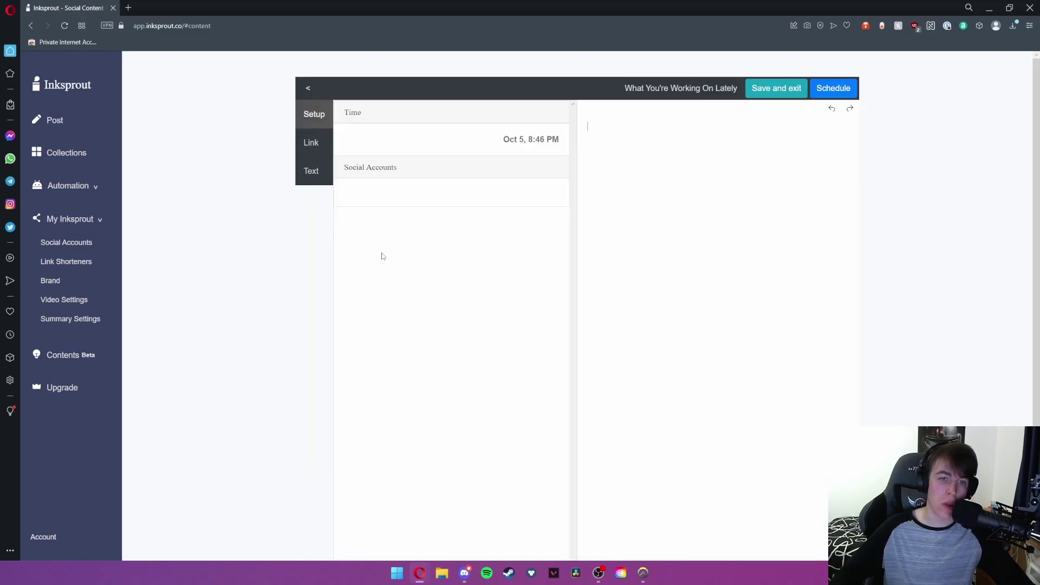
- Reschedule the idea to 07/10/2022 at 8:46 PM and save
click(515, 141)
click(293, 297)
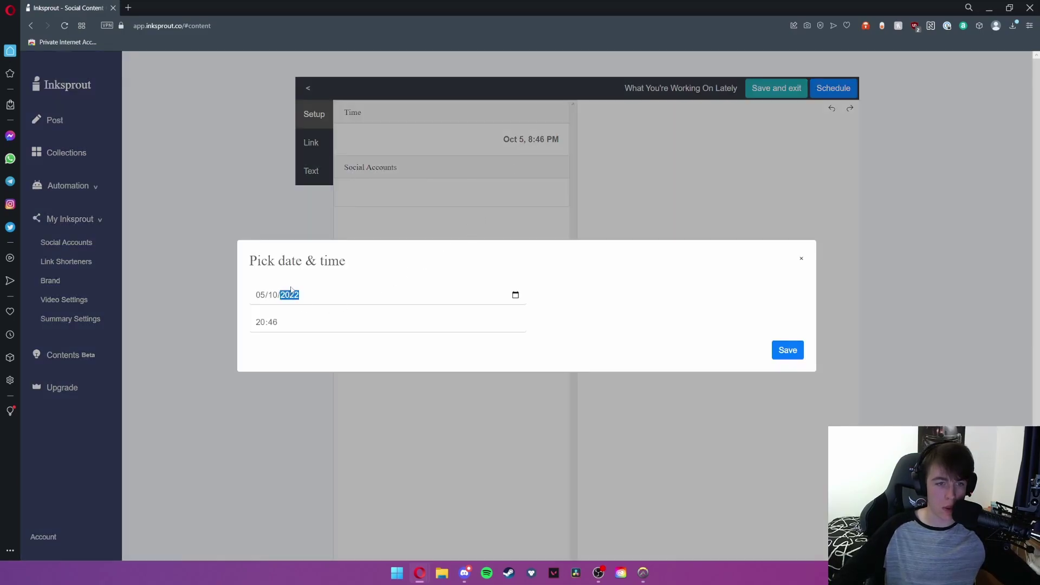
click(264, 297)
text(7)
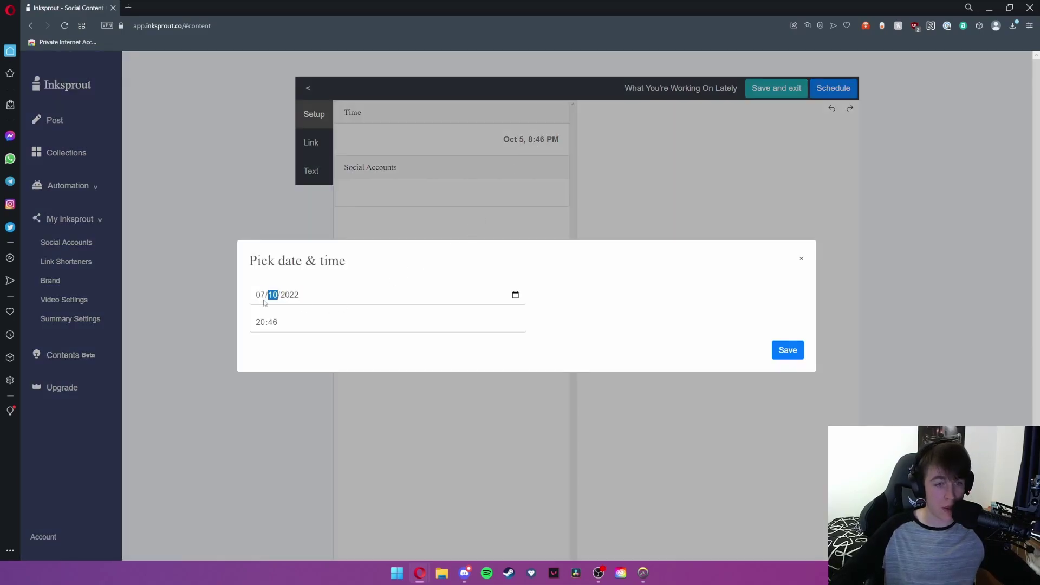
click(787, 350)
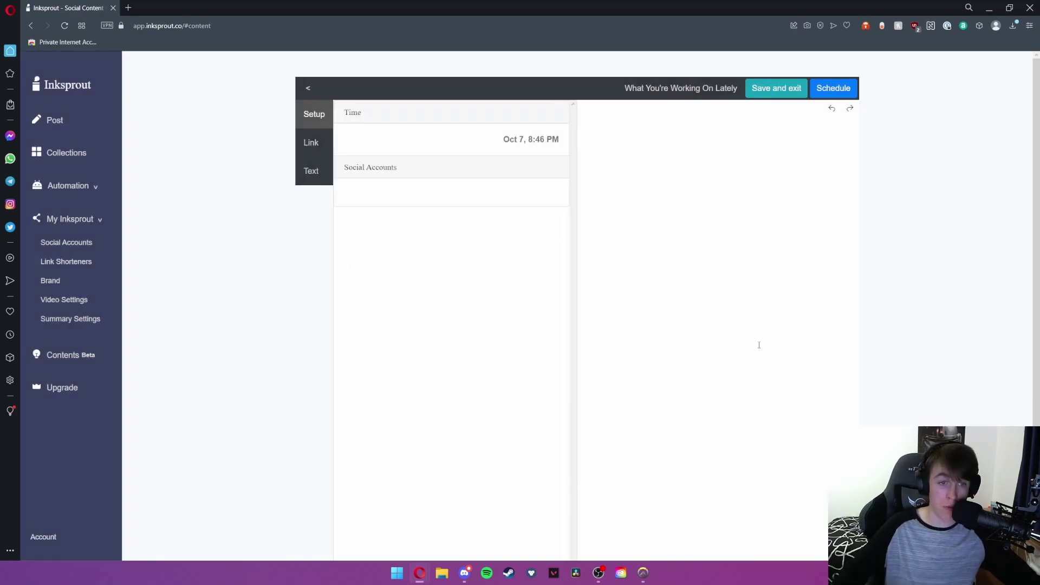
- Regenerate the draft from the AI text suggestion about reaching more customers and social media marketing
click(312, 147)
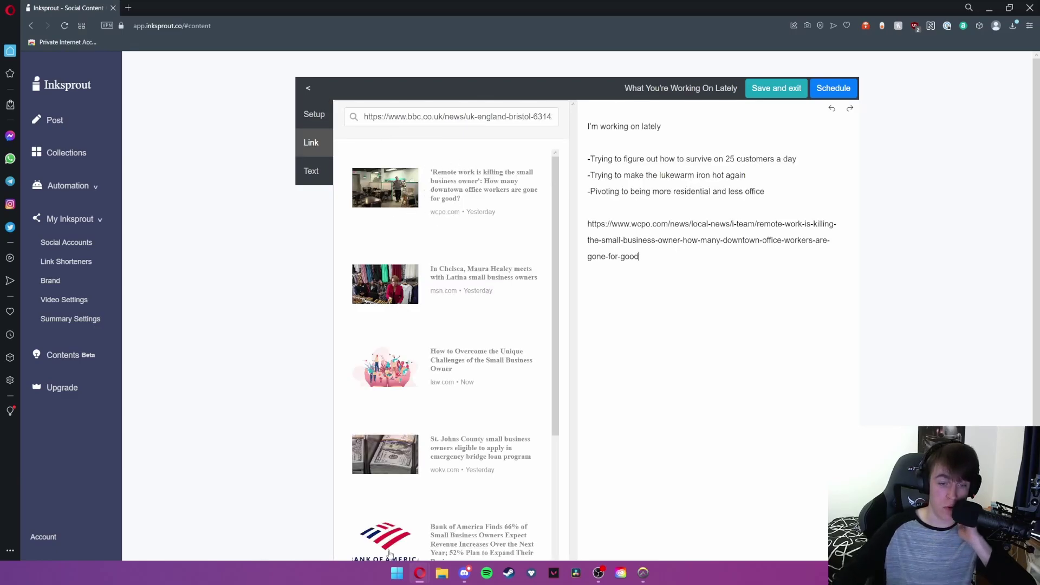
click(312, 177)
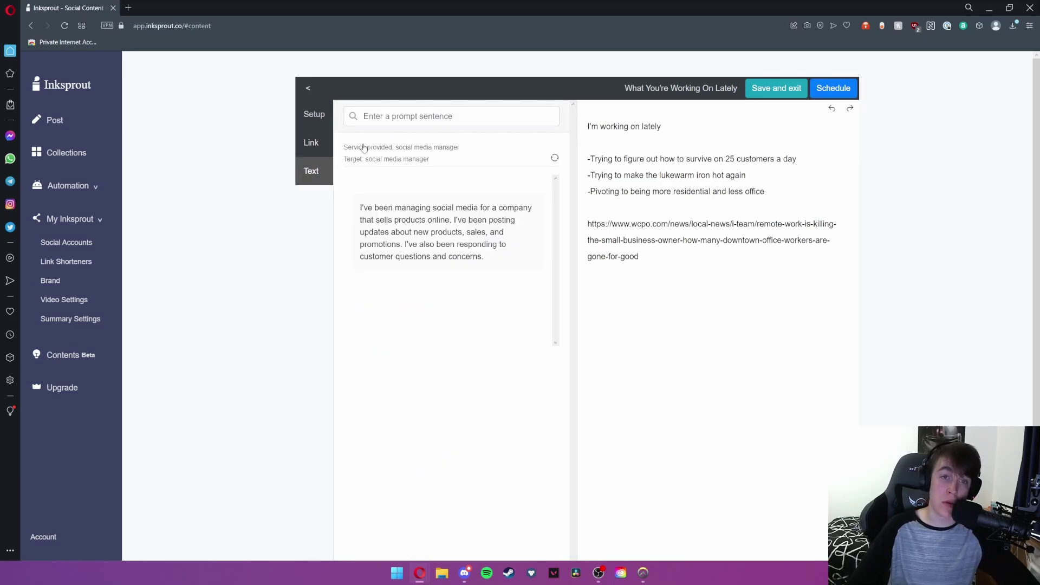
click(395, 220)
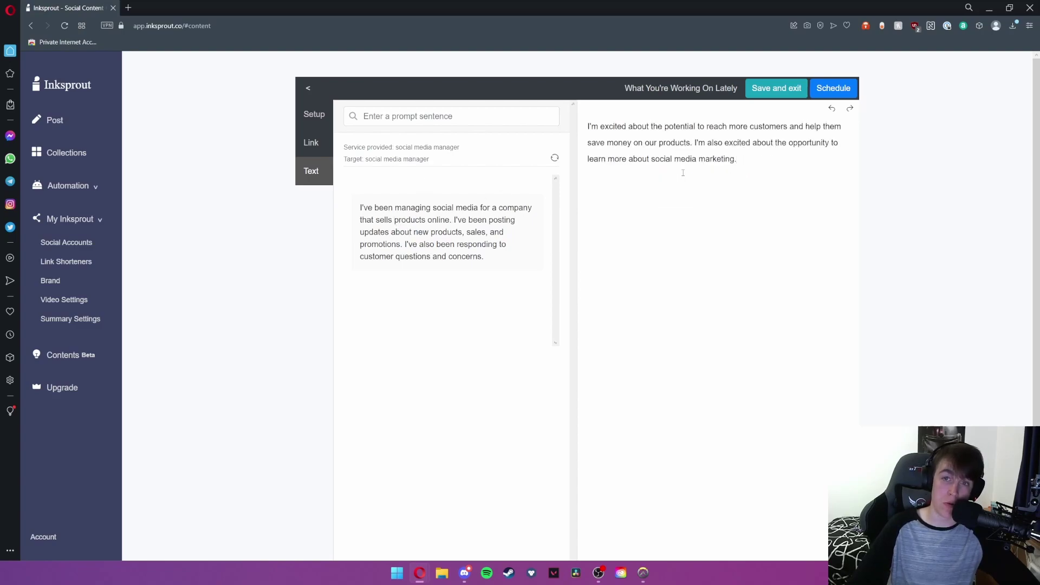
click(850, 91)
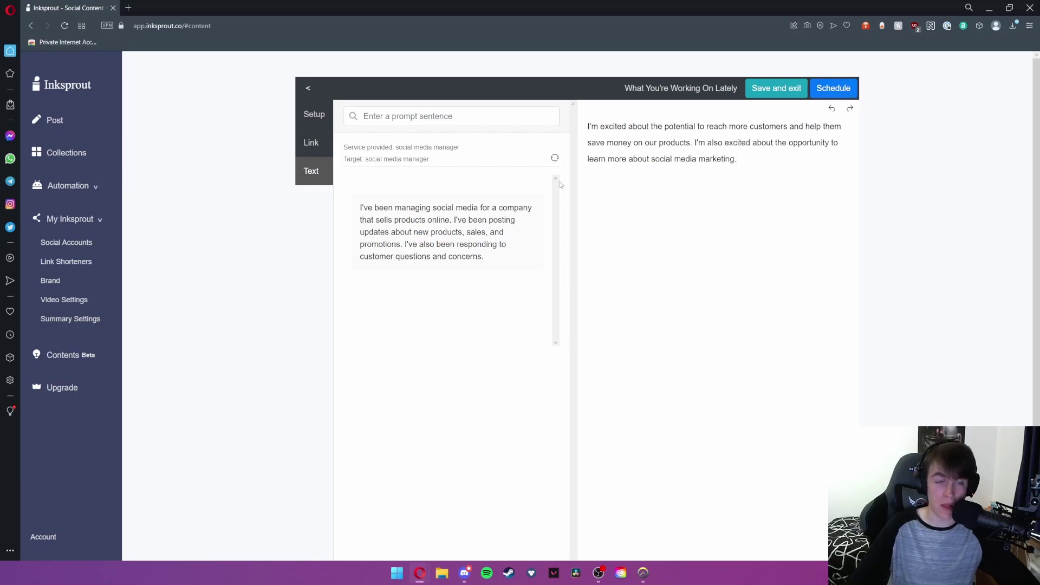
- Leave the pricing tab and return to the Inksprout idea editor with Ctrl+Shift+Tab
key(ctrl+shift+Tab)
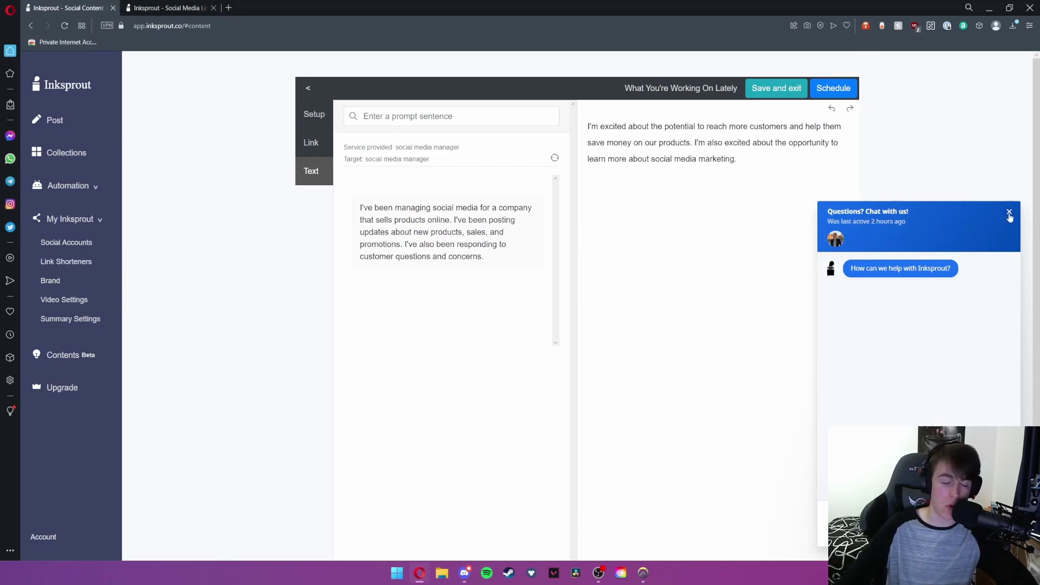
- Dismiss the support chat and review the account's 8/15 caption and 5/6 video quota
click(1010, 212)
click(43, 537)
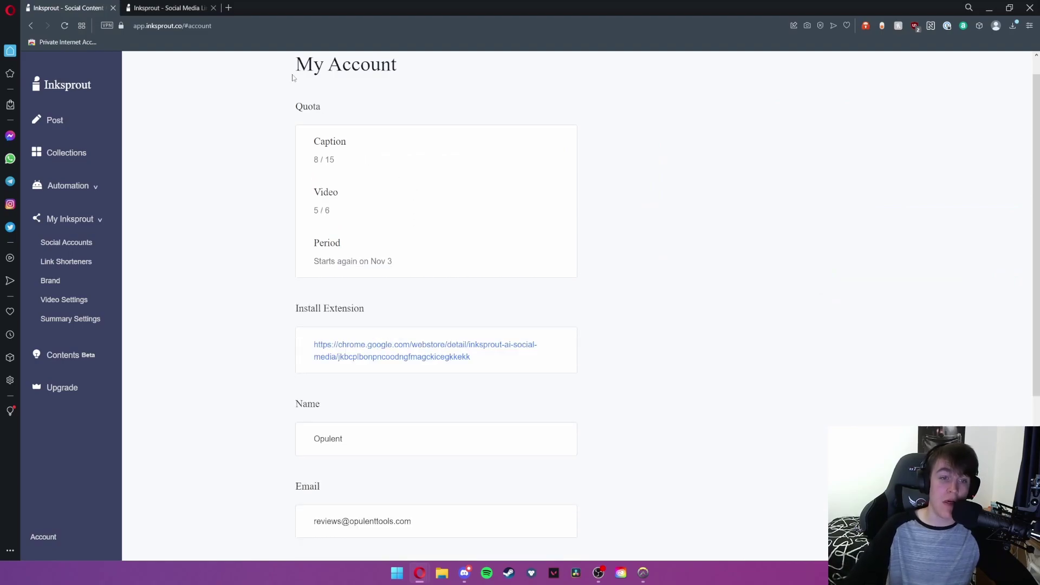
drag(313, 142, 394, 269)
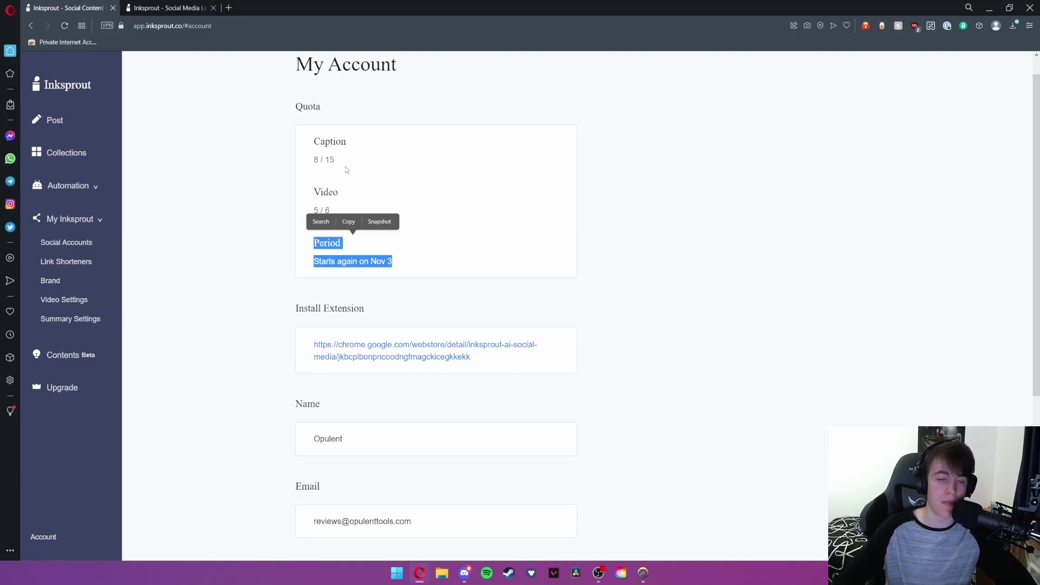
- Review the extension install link and membership and billing details, then return home
scroll(345, 167, down, 3)
drag(290, 110, 532, 173)
drag(279, 205, 434, 332)
scroll(435, 334, down, 1)
drag(293, 402, 374, 480)
click(64, 91)
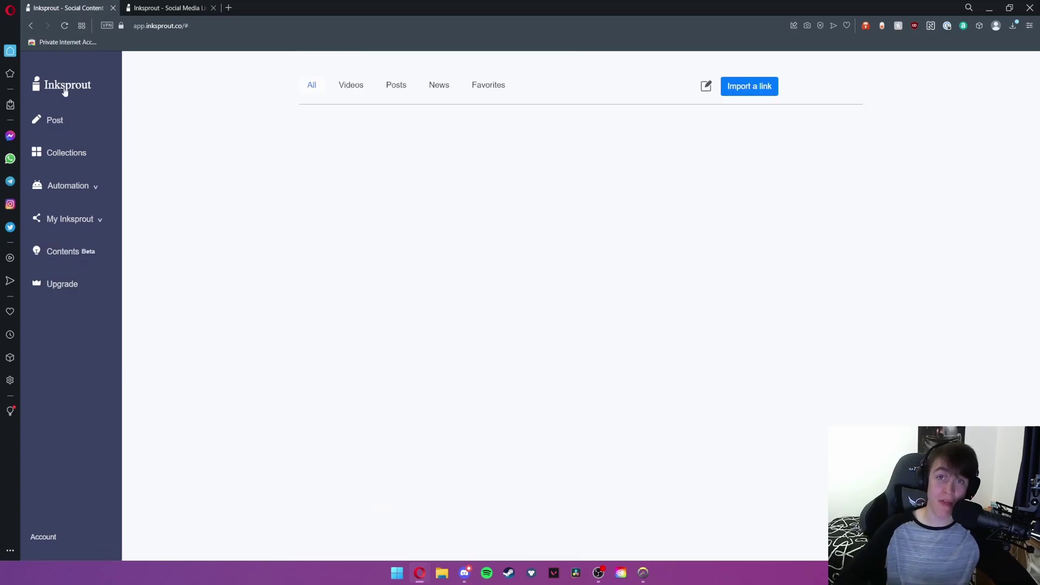